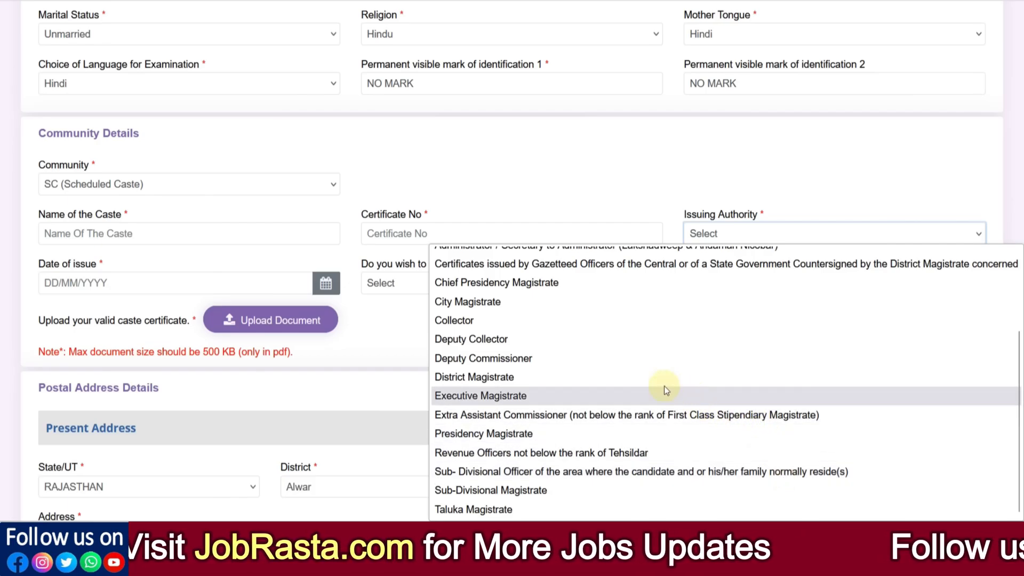
- Set the caste certificate's issuing authority to City Magistrate and answer Yes to the free rail travel pass for the exam
left_click(523, 302)
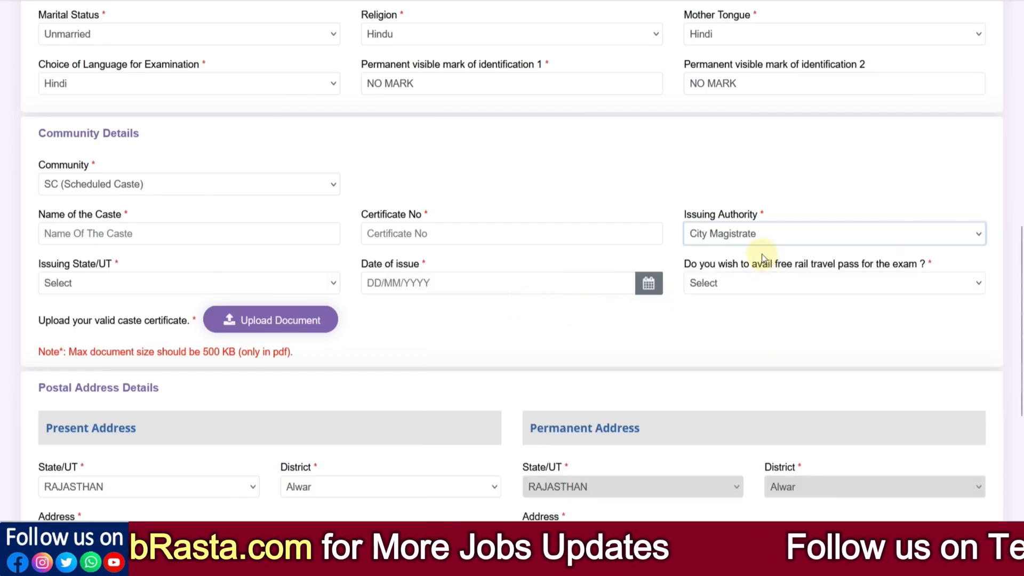
left_click(160, 288)
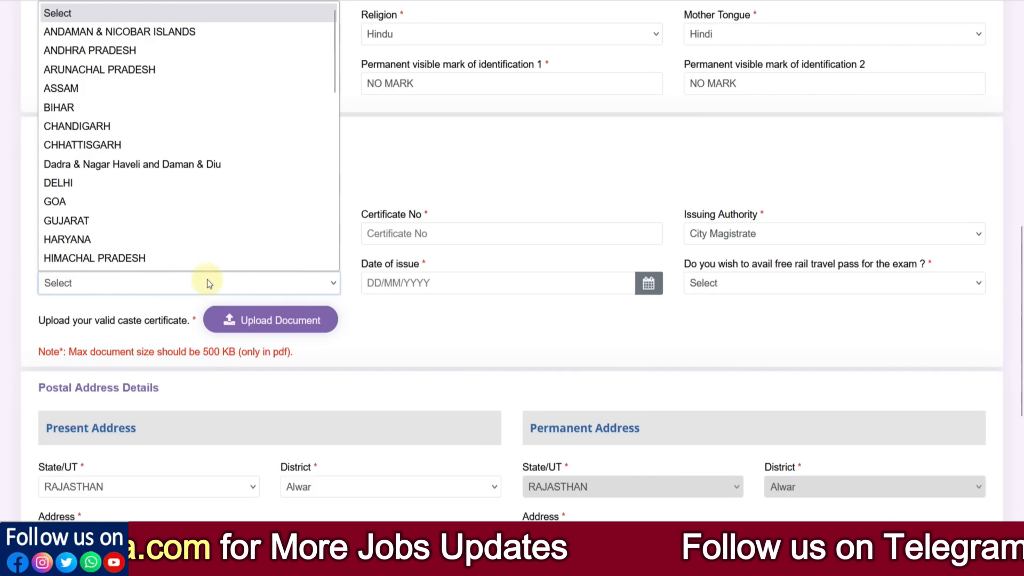
left_click(433, 284)
left_click(736, 306)
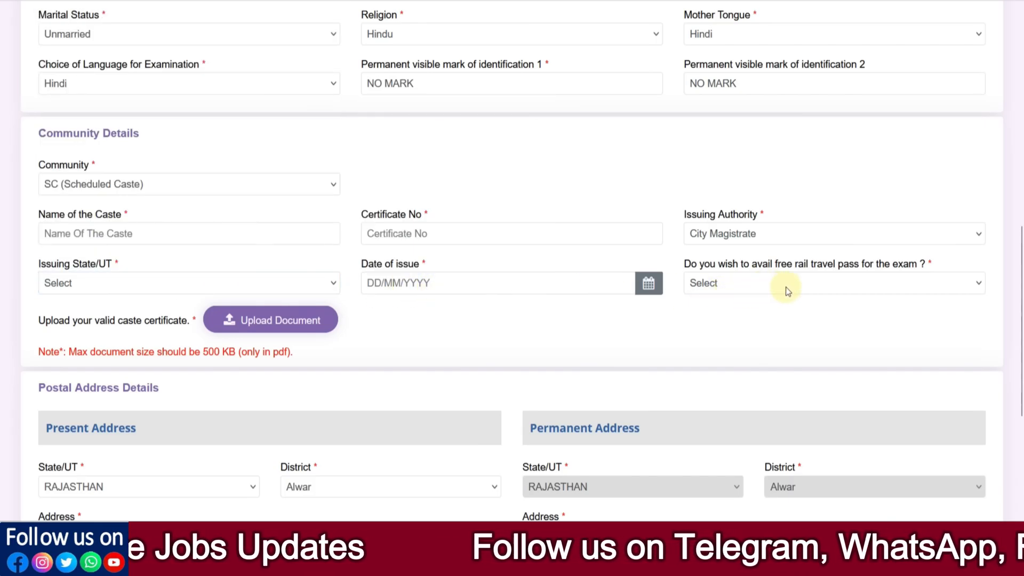
left_click(733, 292)
left_click(721, 324)
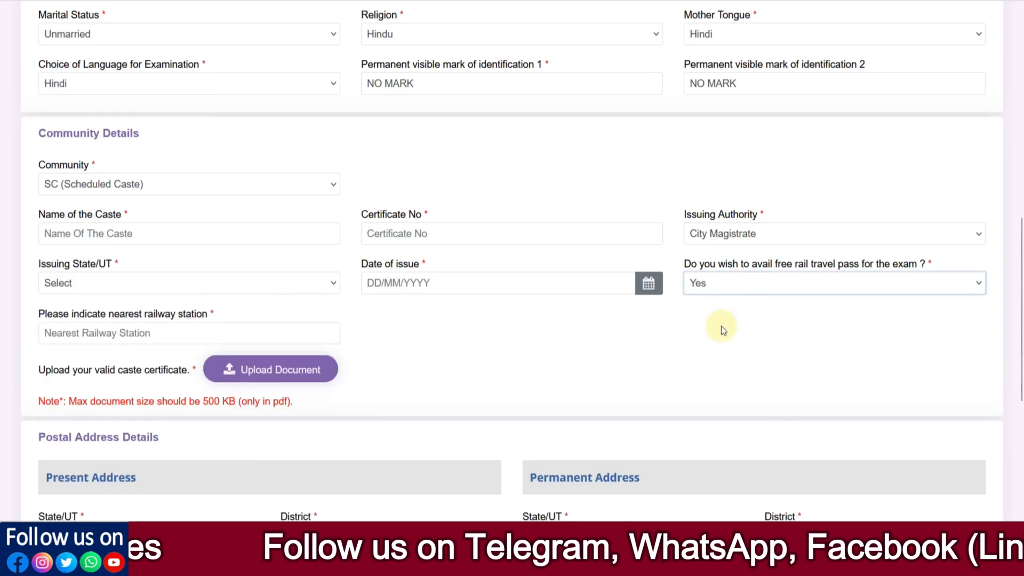
left_click(159, 333)
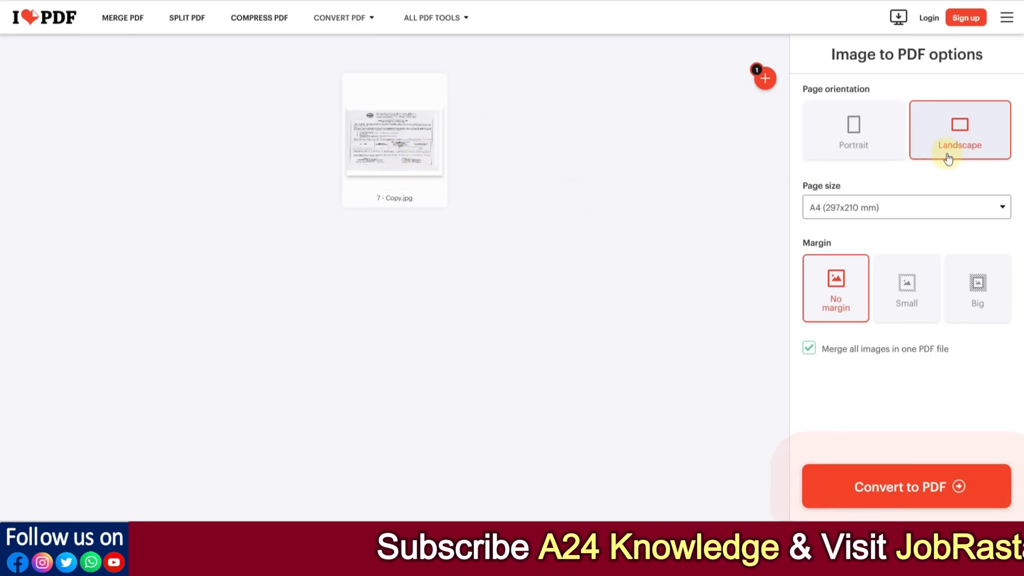
- Switch to iLovePDF and convert the image 7 - Copy.jpg to a PDF with portrait page orientation
left_click(855, 146)
mouse_move(435, 18)
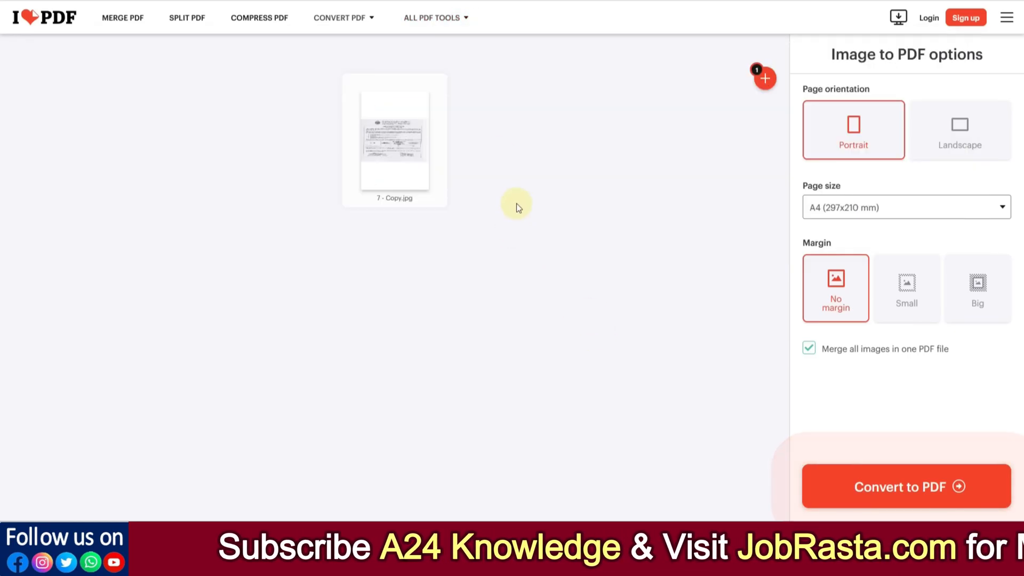
left_click(907, 488)
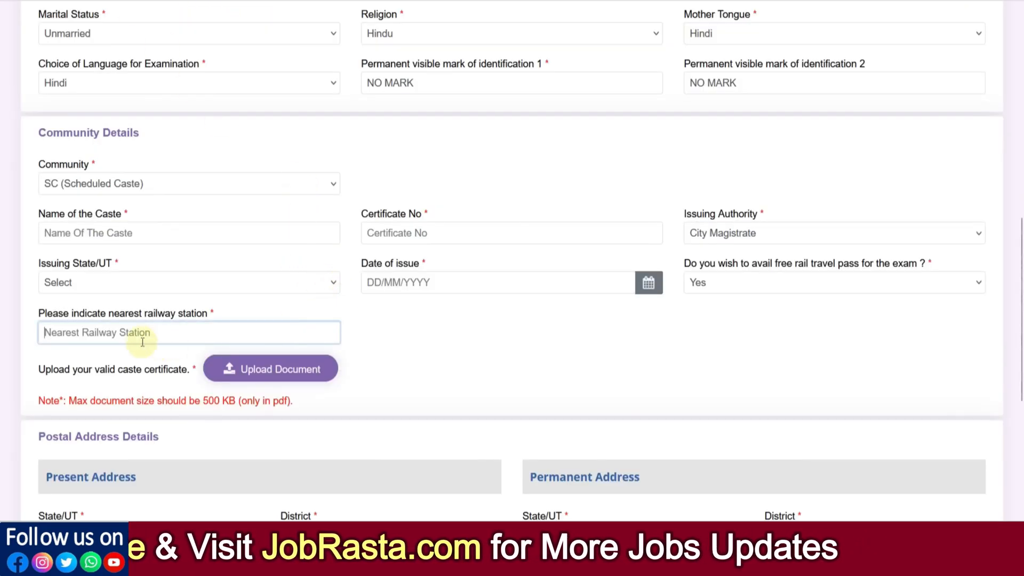
- Return to the railway application form, save the personal details and dismiss the information notice about previously saved data
scroll(142, 342, "down", 1)
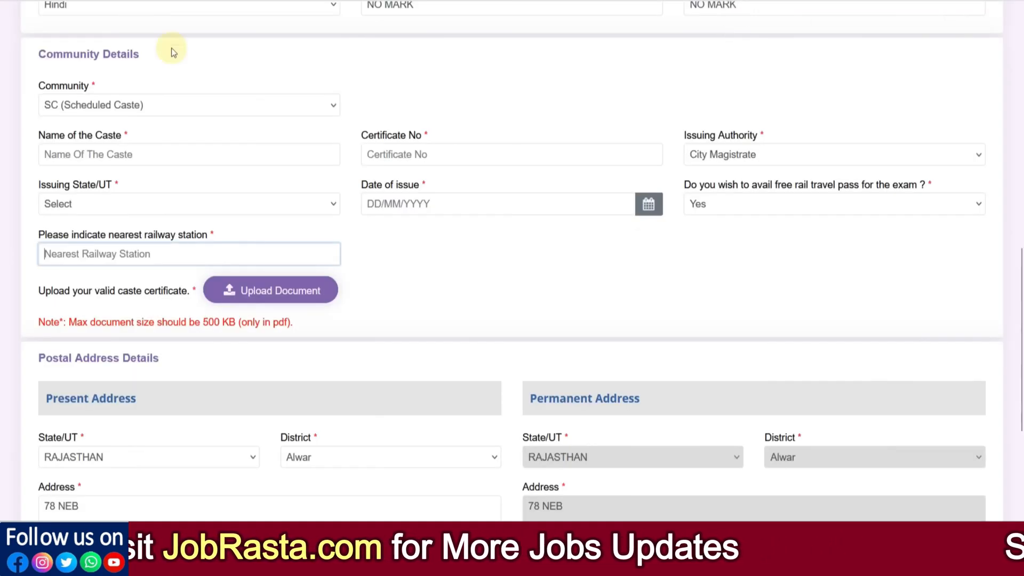
scroll(283, 84, "down", 4)
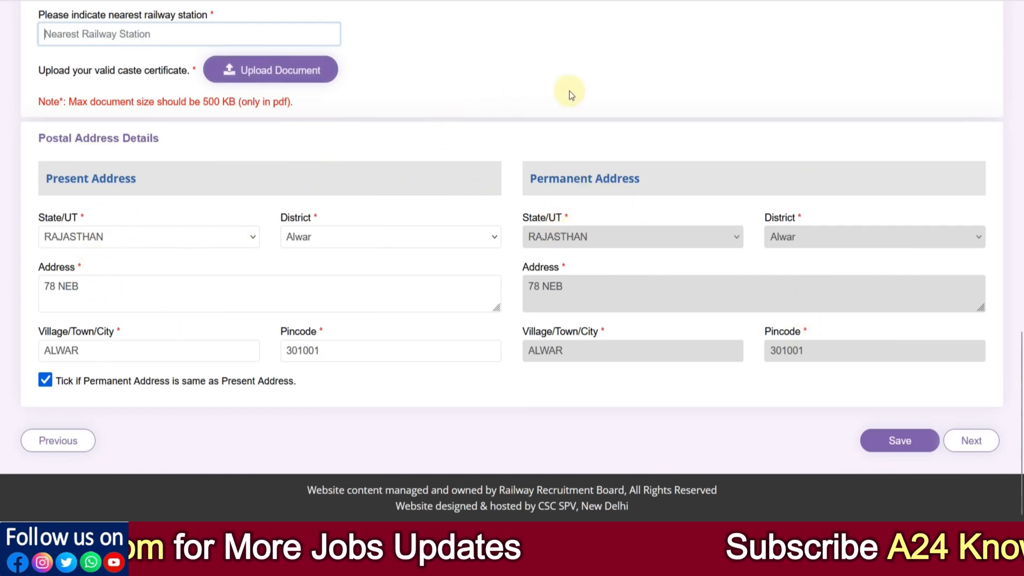
scroll(571, 95, "up", 2)
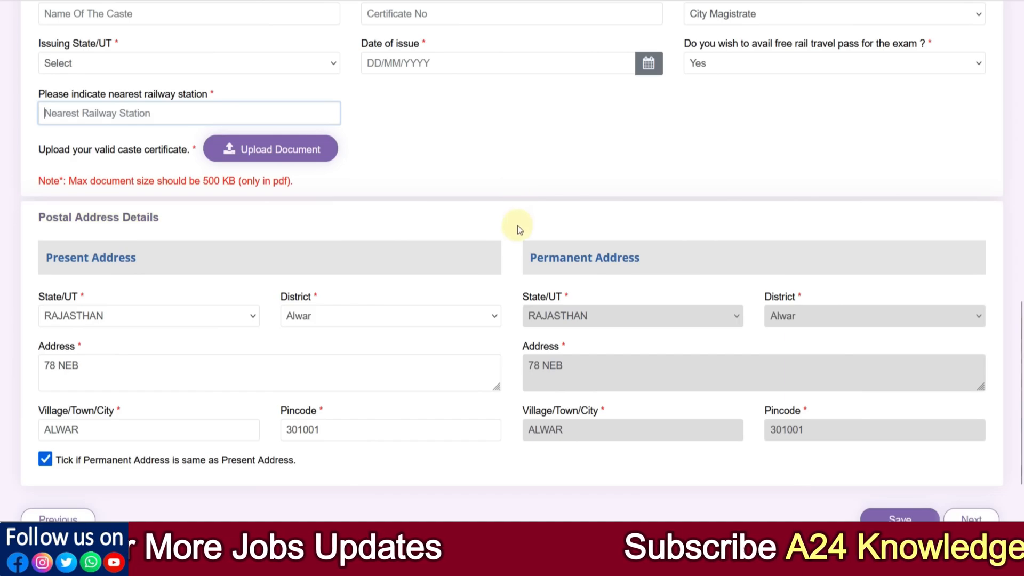
scroll(487, 205, "down", 2)
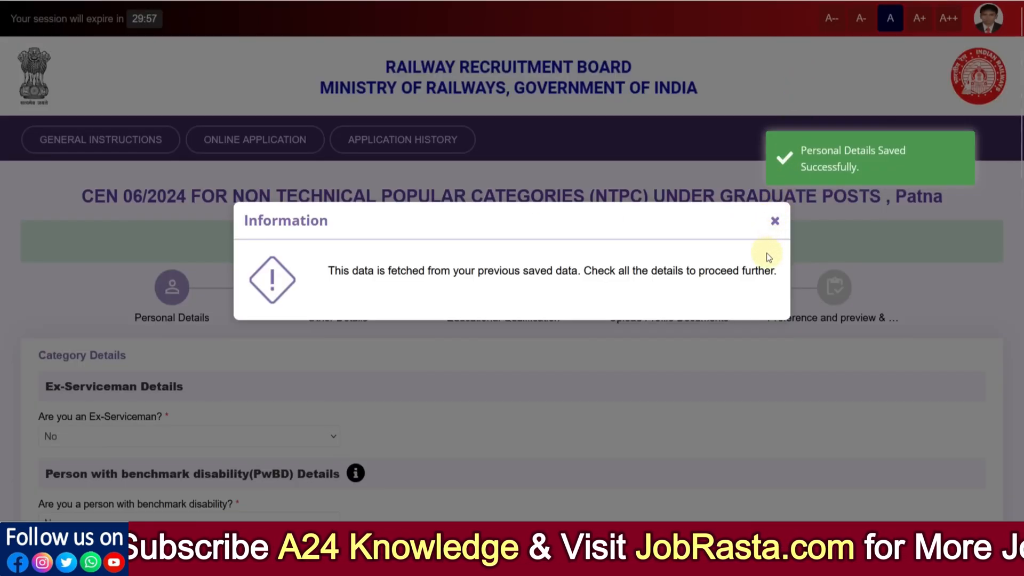
left_click(775, 221)
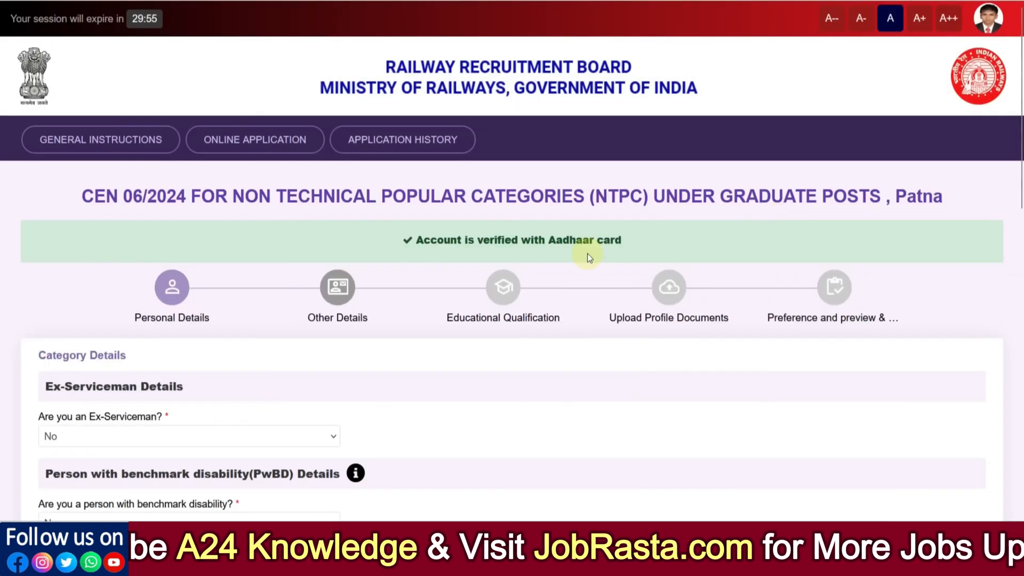
- Answer Yes to the ex-serviceman question and choose Army as the defence service
scroll(331, 264, "down", 3)
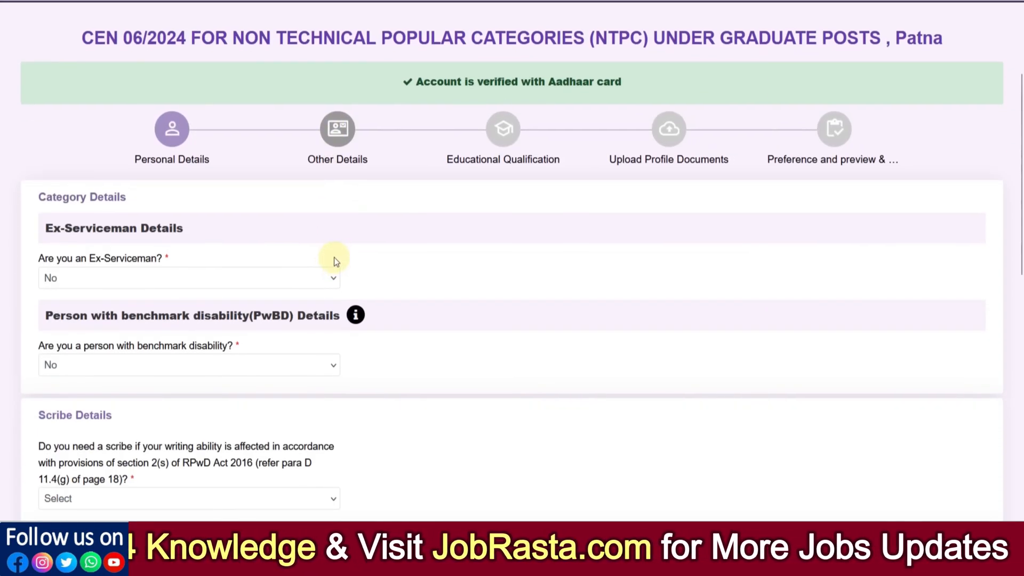
scroll(334, 257, "down", 2)
left_click(171, 196)
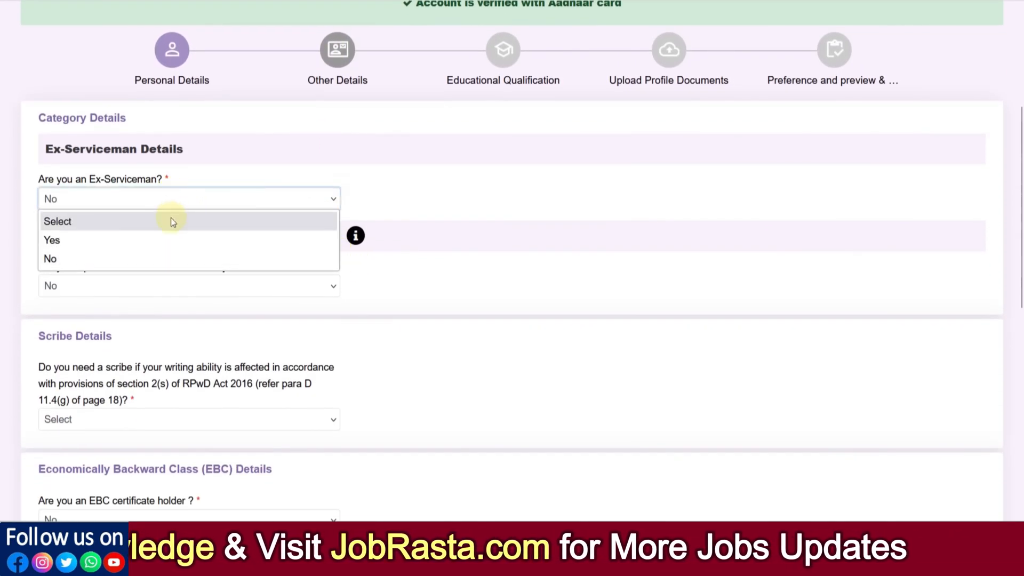
left_click(168, 238)
scroll(353, 211, "down", 2)
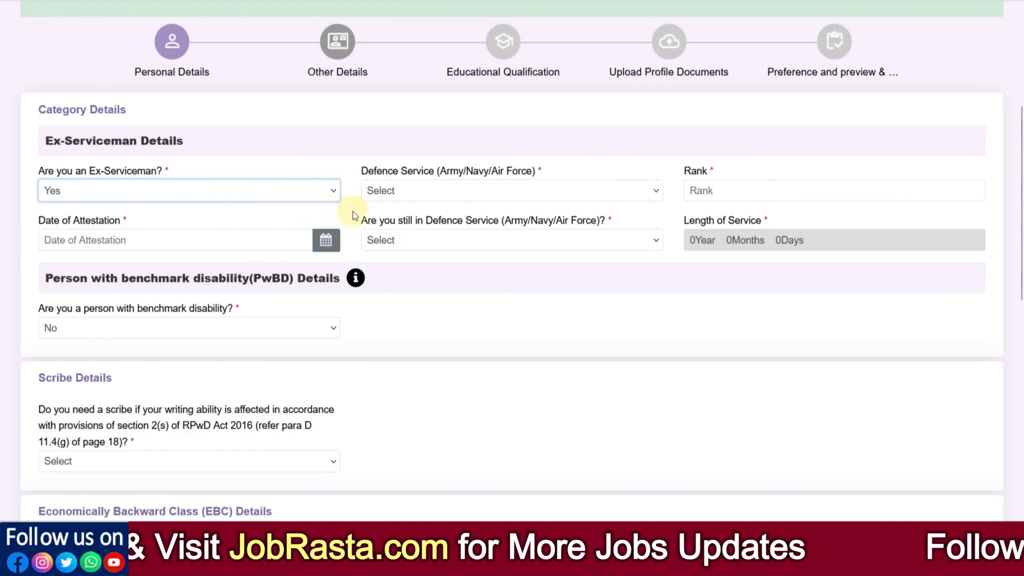
left_click(386, 127)
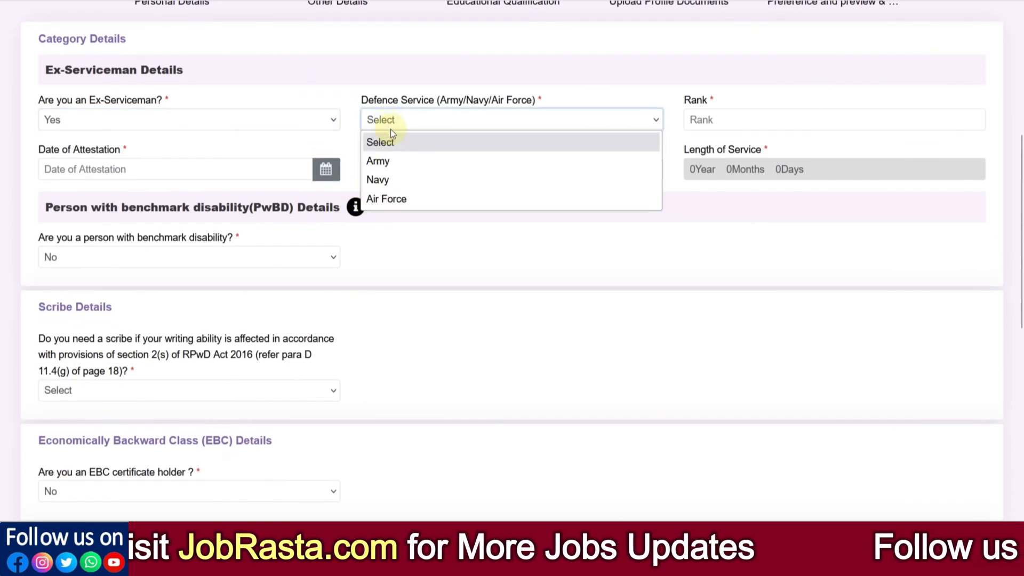
left_click(388, 161)
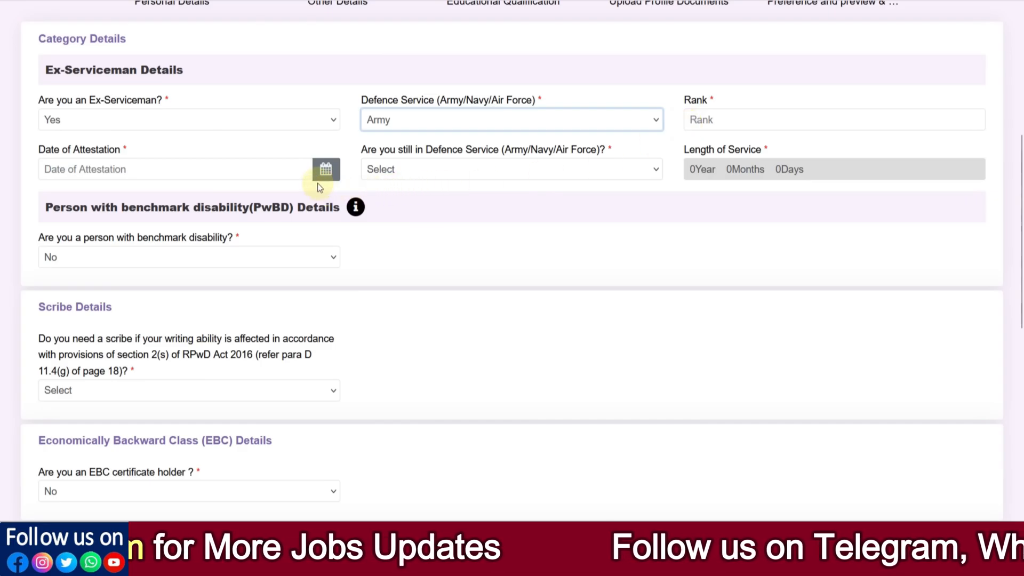
- In the ex-serviceman details, answer No to still being in defence service and No to having taken re-employment
left_click(323, 175)
left_click(402, 166)
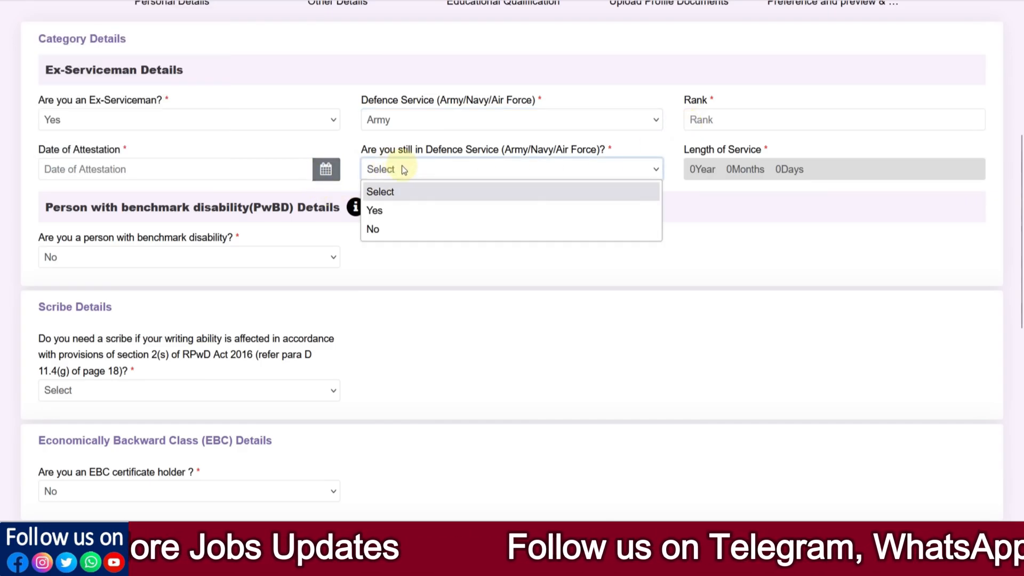
left_click(389, 228)
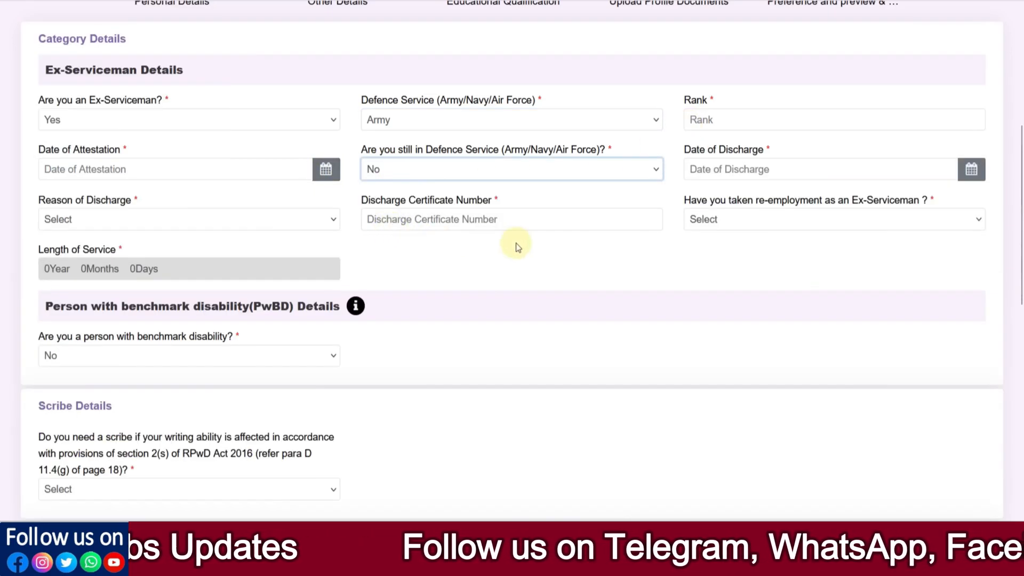
left_click(743, 171)
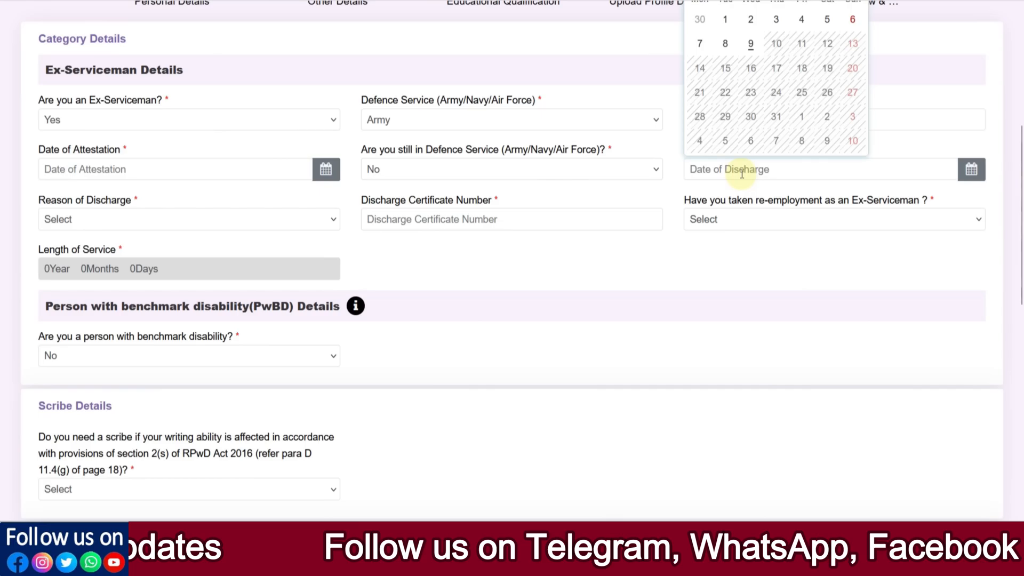
left_click(286, 221)
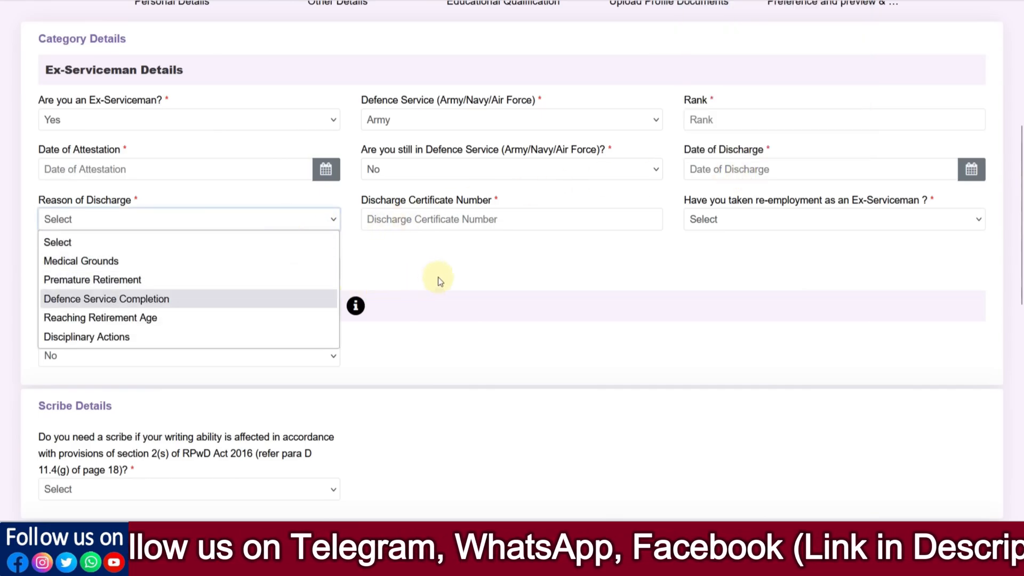
left_click(442, 228)
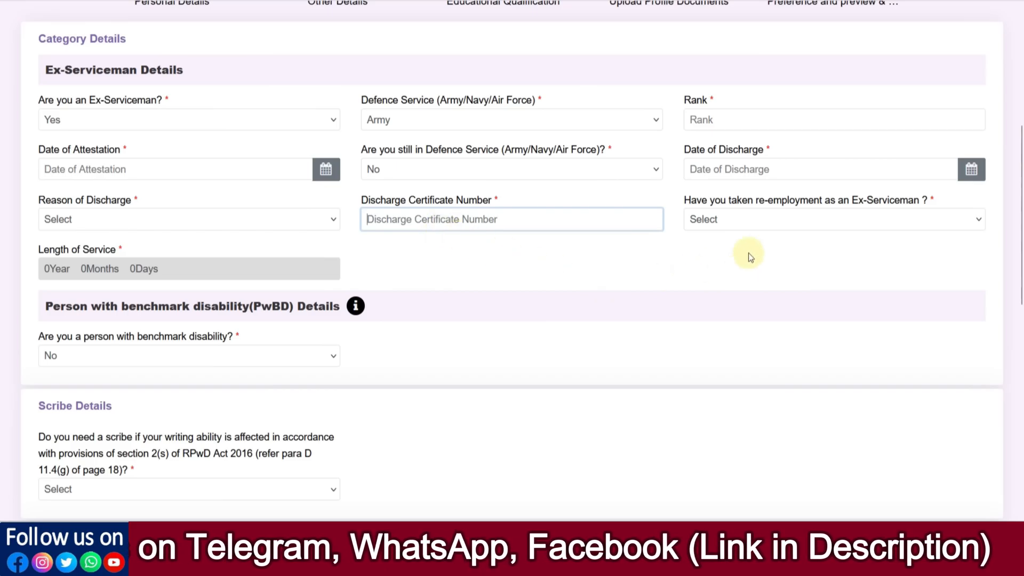
left_click(746, 225)
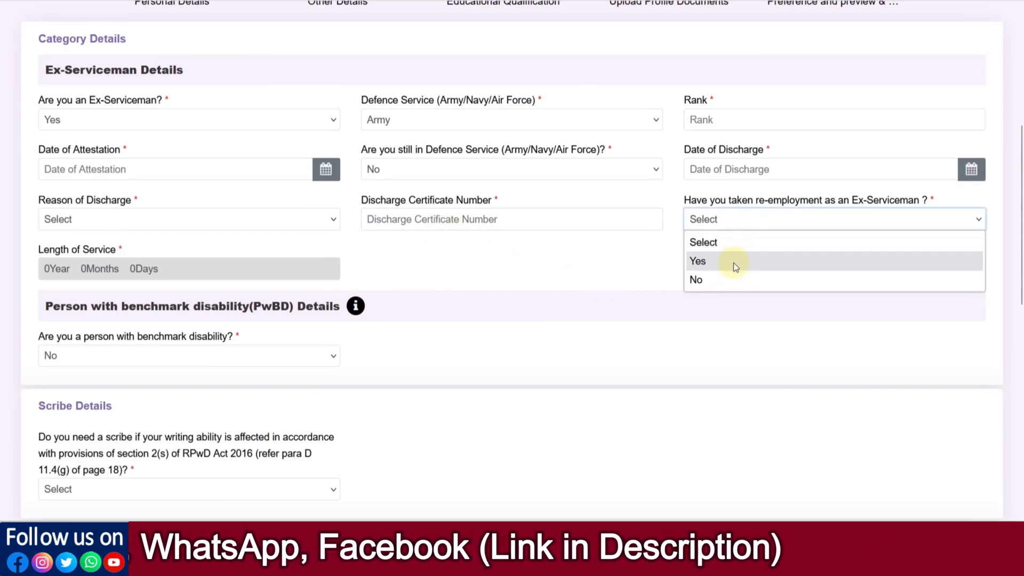
left_click(725, 279)
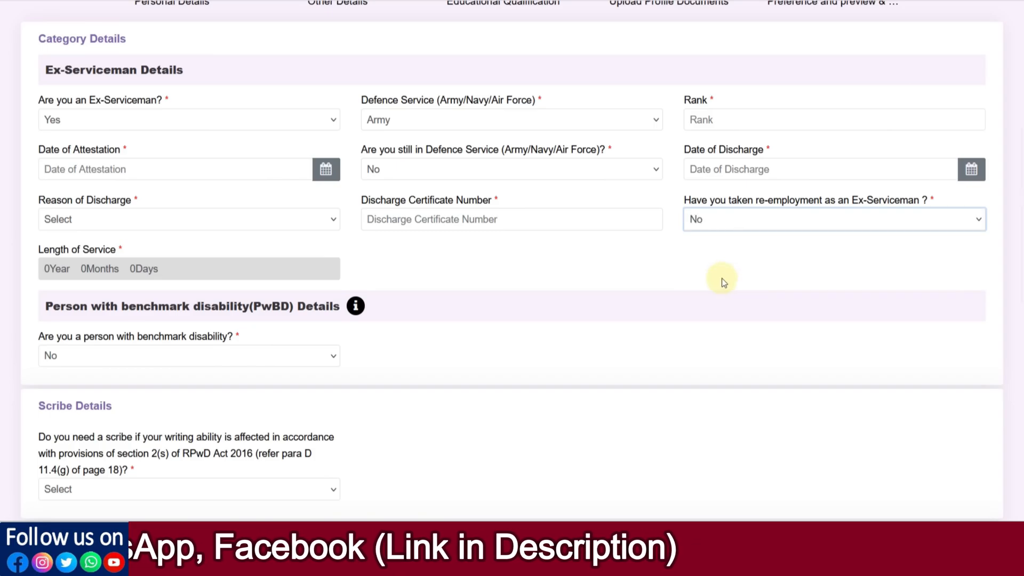
- Set the ex-serviceman answer back to No
left_click(145, 120)
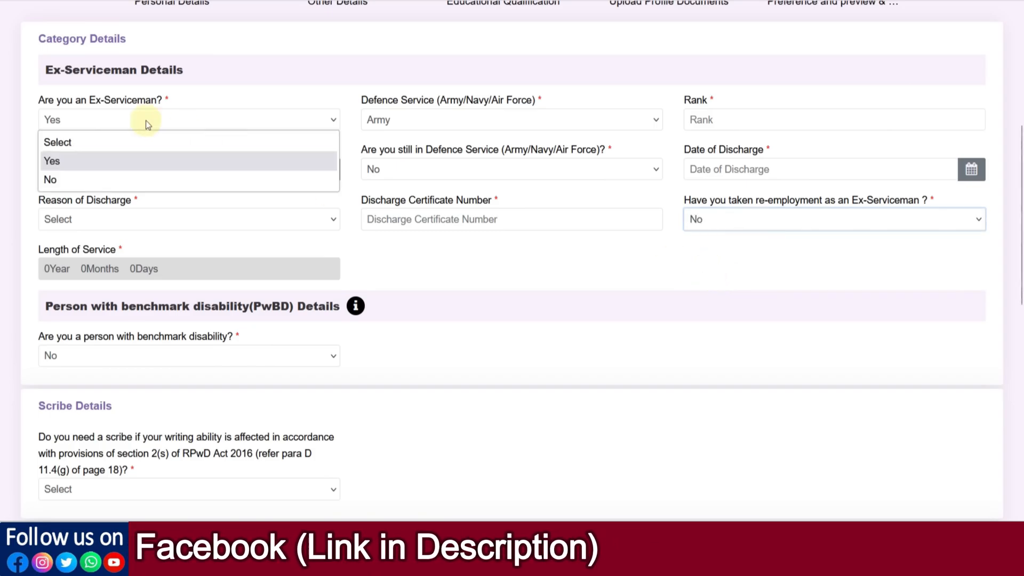
left_click(101, 173)
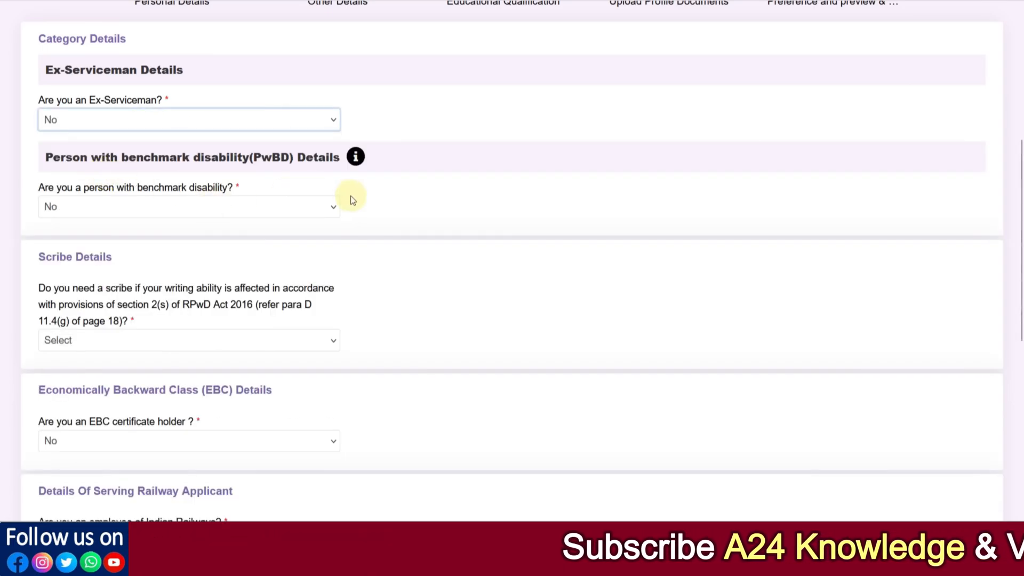
- Answer Yes to benchmark disability, with category Hearing Impairment (HI) and sub-category Hard of Hearing (HH)
left_click(182, 206)
left_click(148, 248)
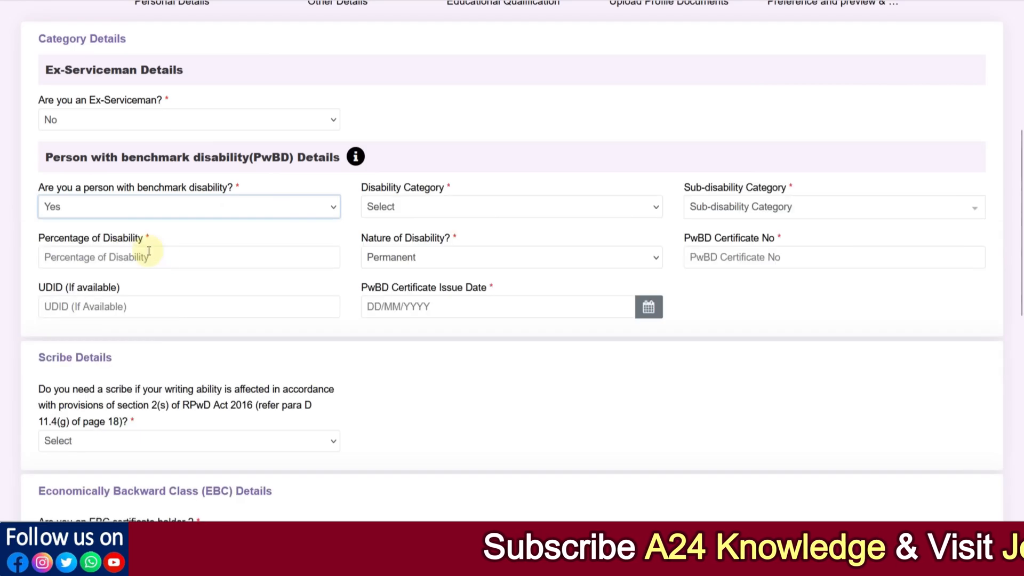
left_click(411, 216)
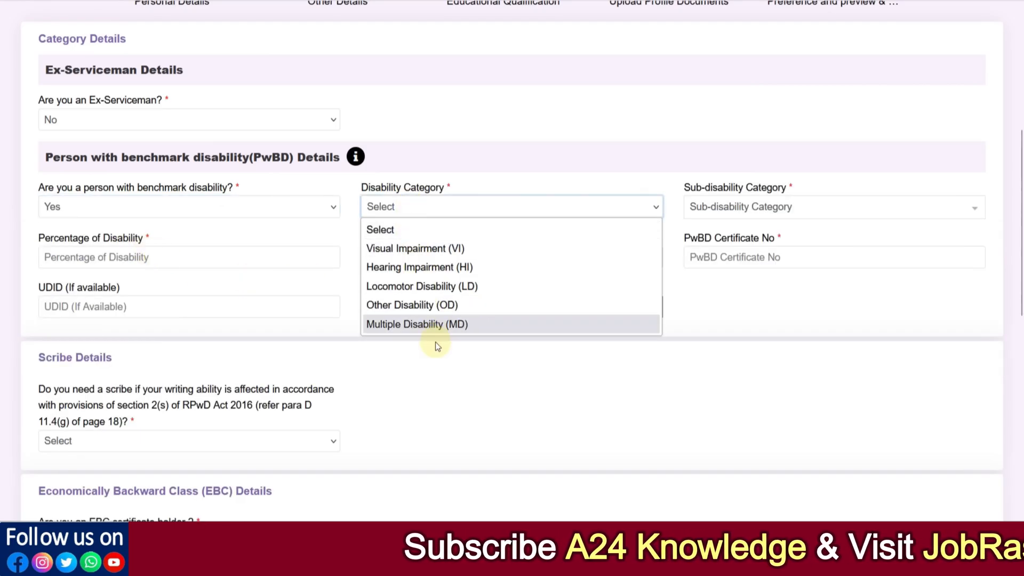
left_click(619, 270)
left_click(732, 208)
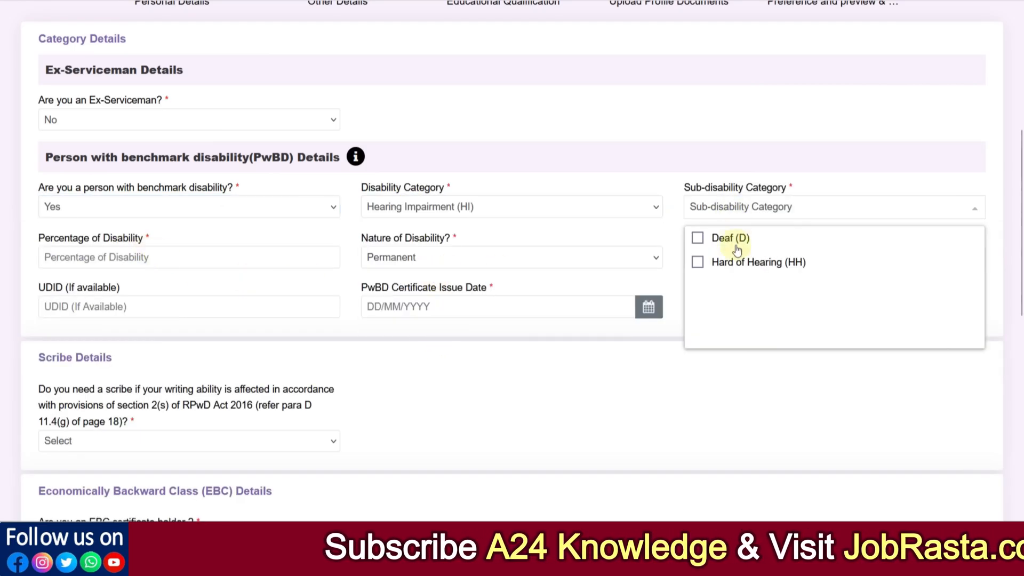
left_click(735, 262)
- Examine the disability percentage, nature of disability options, and PwBD certificate number and issue date fields
left_click(174, 254)
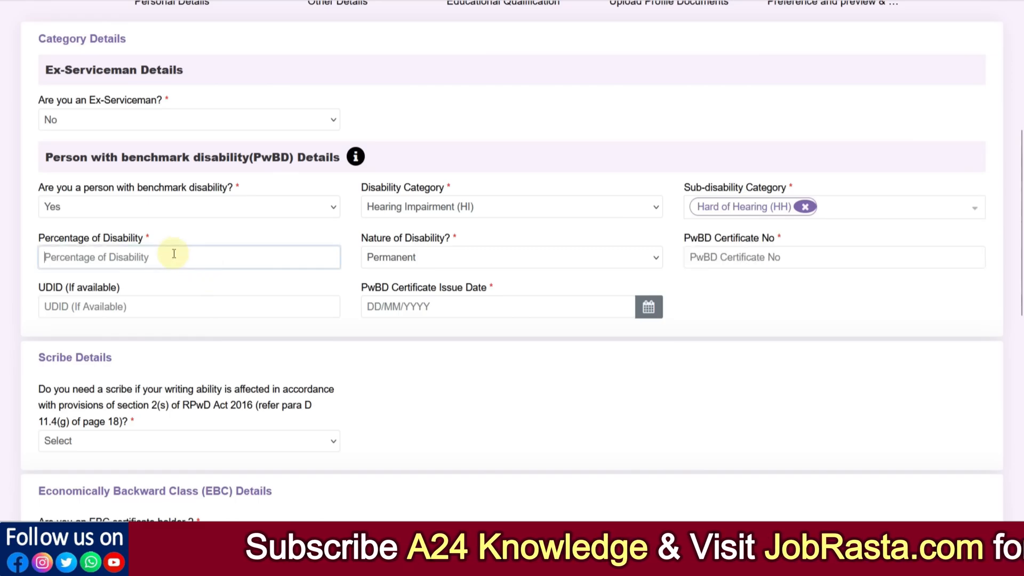
left_click(394, 264)
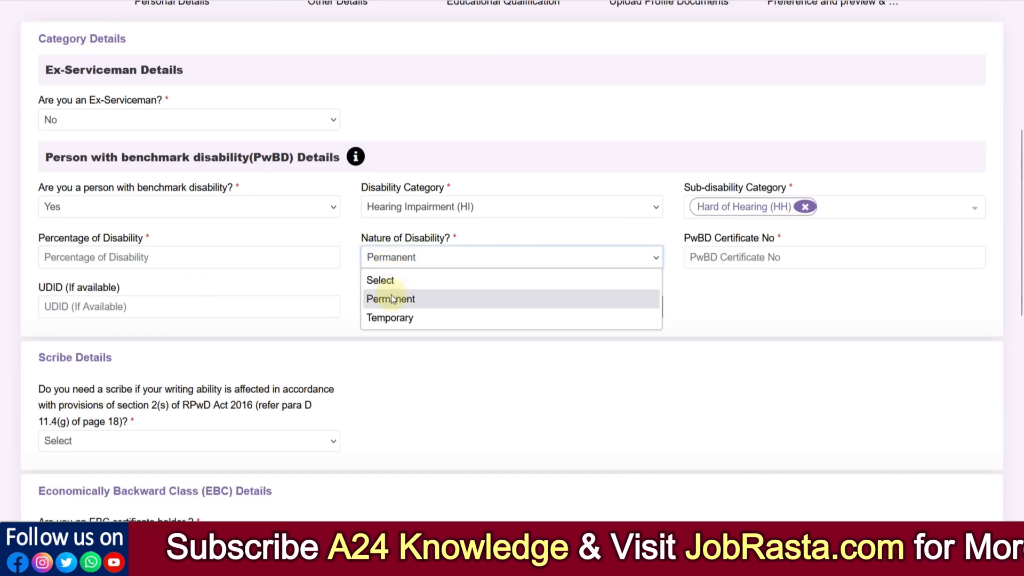
left_click(748, 311)
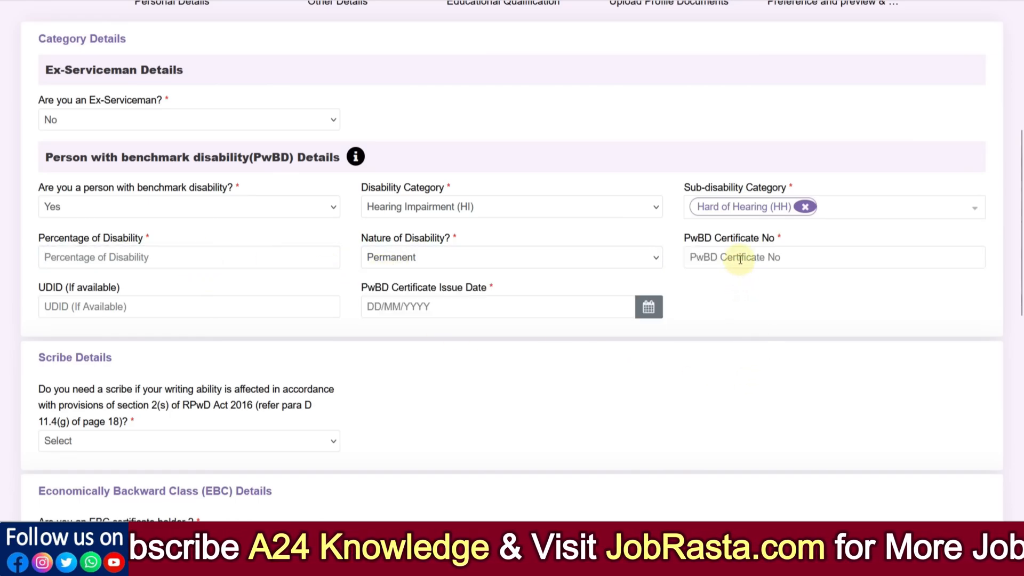
left_click(740, 259)
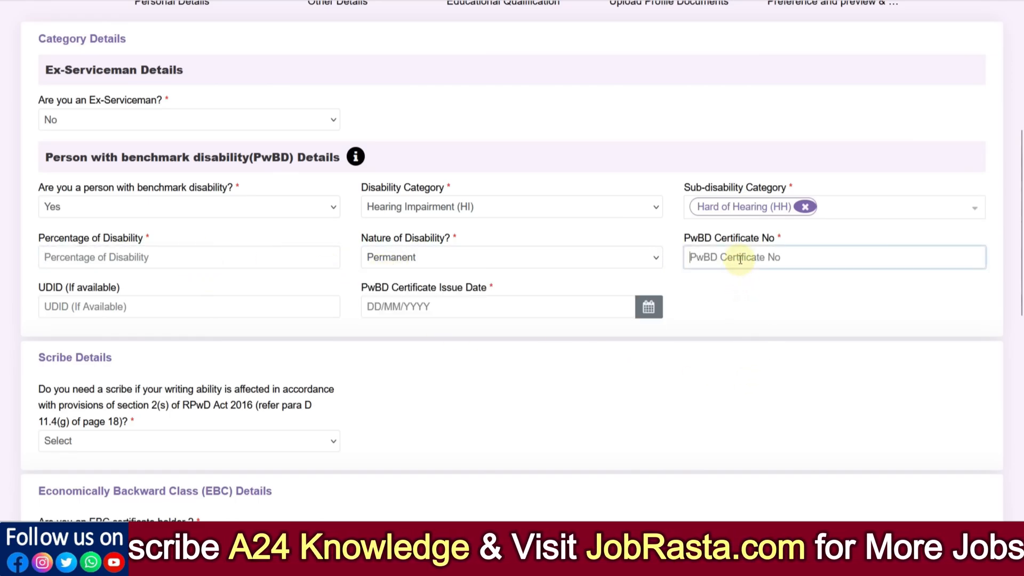
left_click(415, 309)
left_click(588, 333)
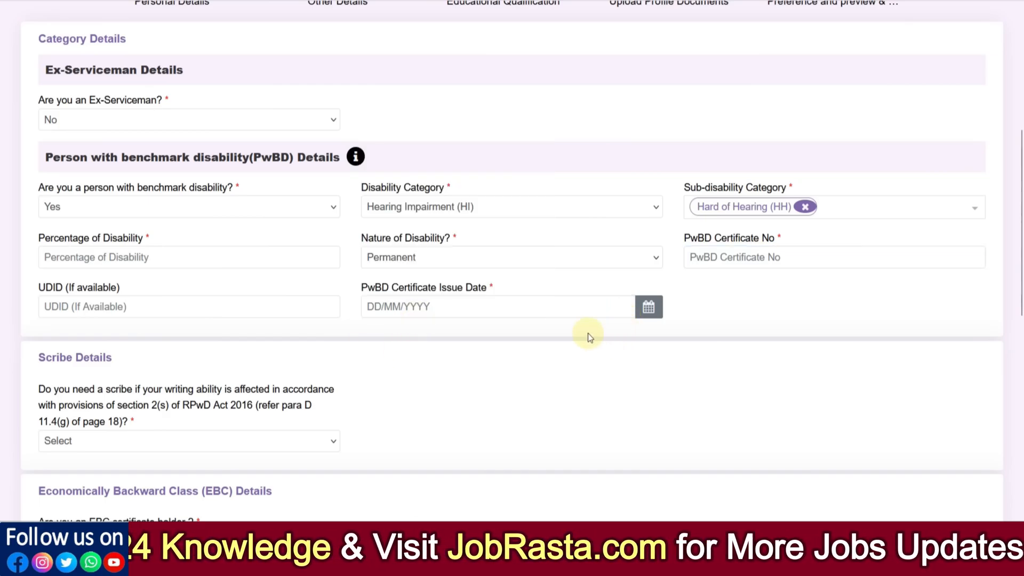
scroll(124, 356, "down", 2)
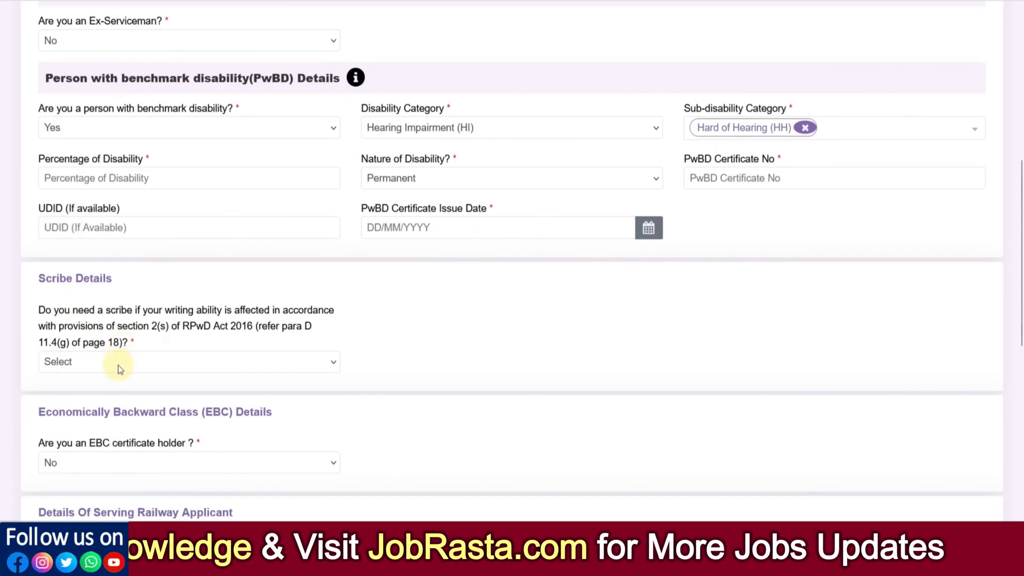
- Set the benchmark disability answer to No and answer No to needing a scribe
left_click(119, 364)
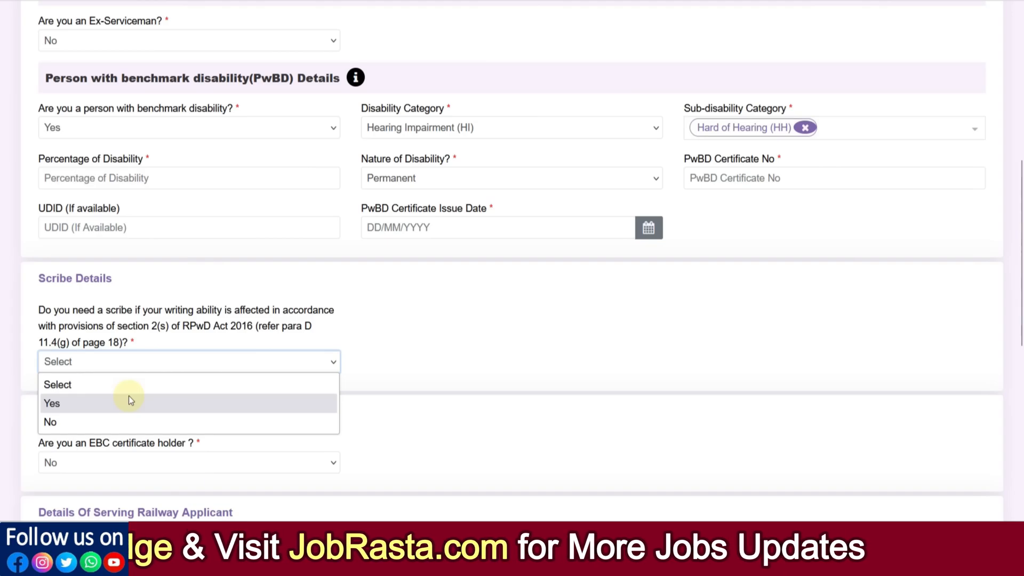
left_click(123, 133)
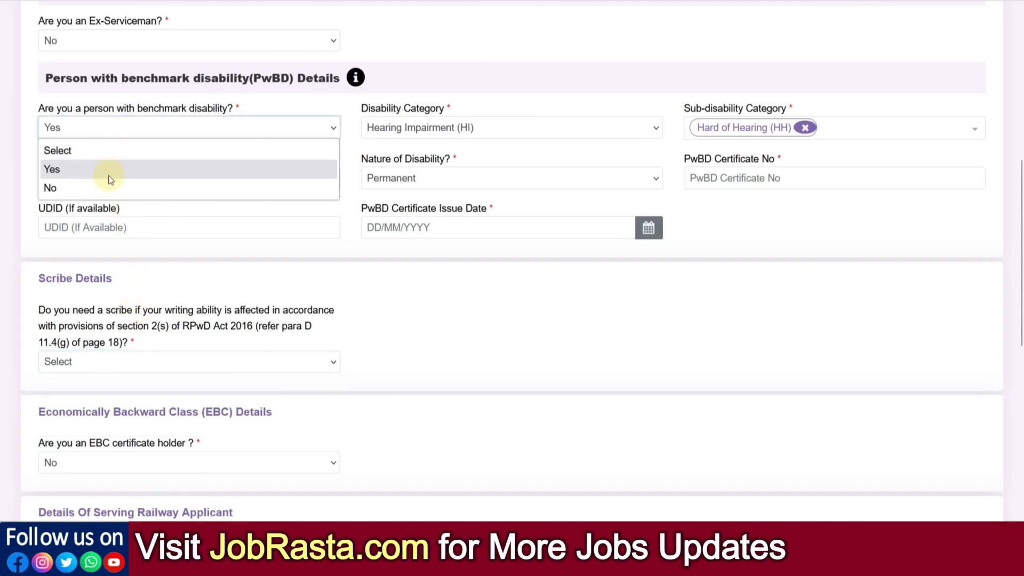
left_click(108, 186)
left_click(107, 274)
left_click(110, 322)
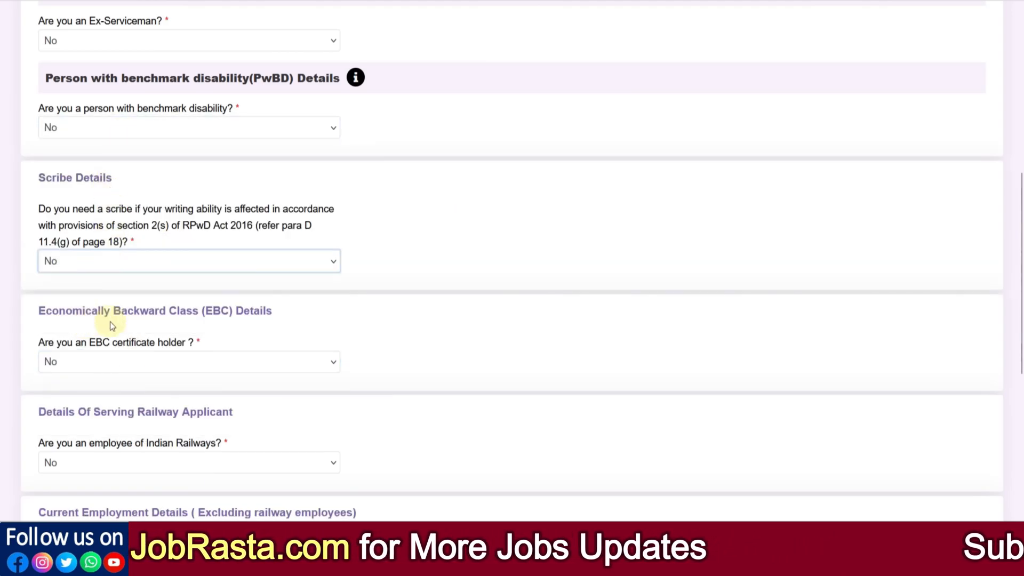
- Check the answer options for the EBC certificate holder question, keep No, and save the other details
scroll(577, 315, "down", 5)
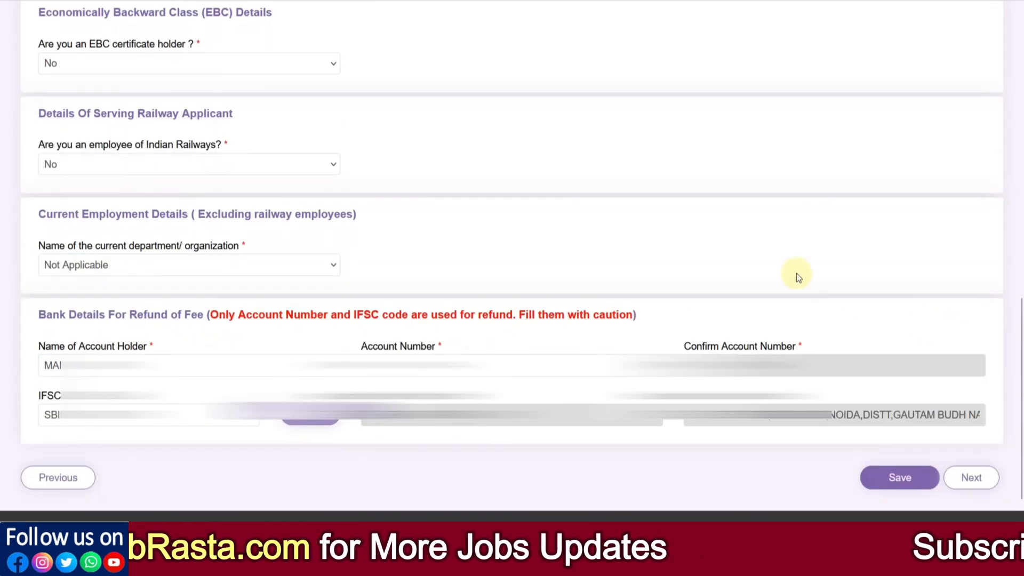
left_click(185, 71)
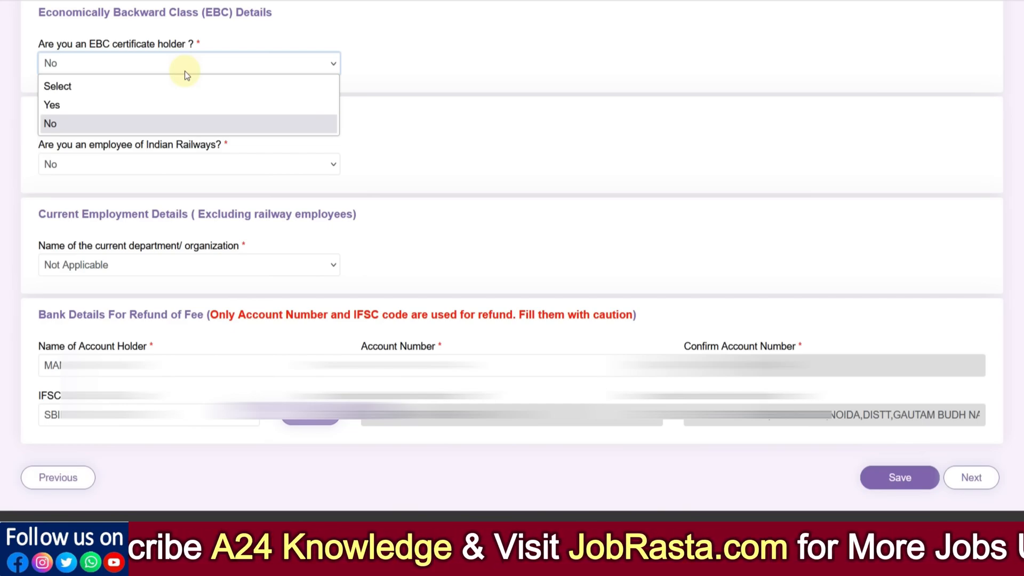
left_click(381, 56)
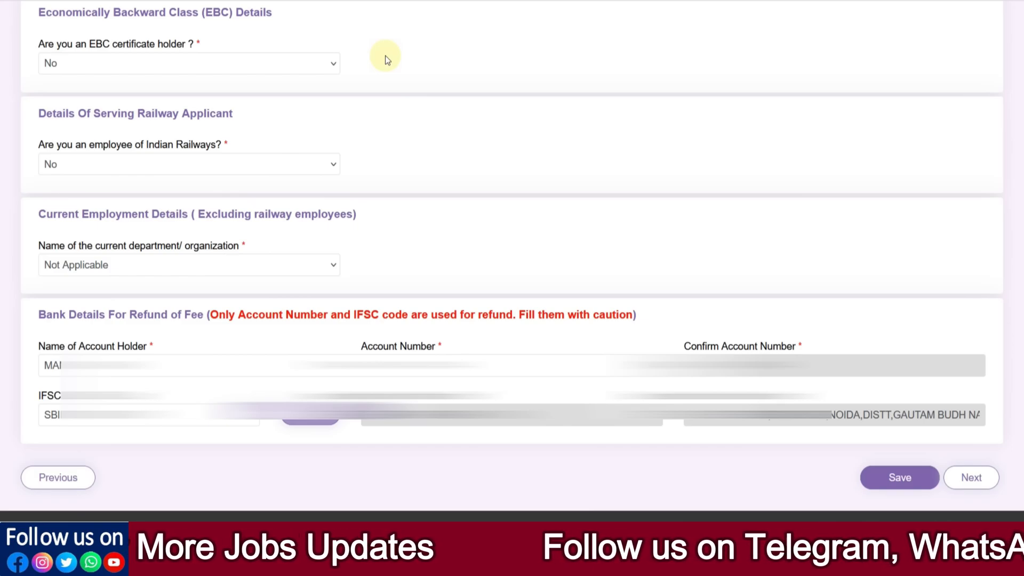
left_click(326, 66)
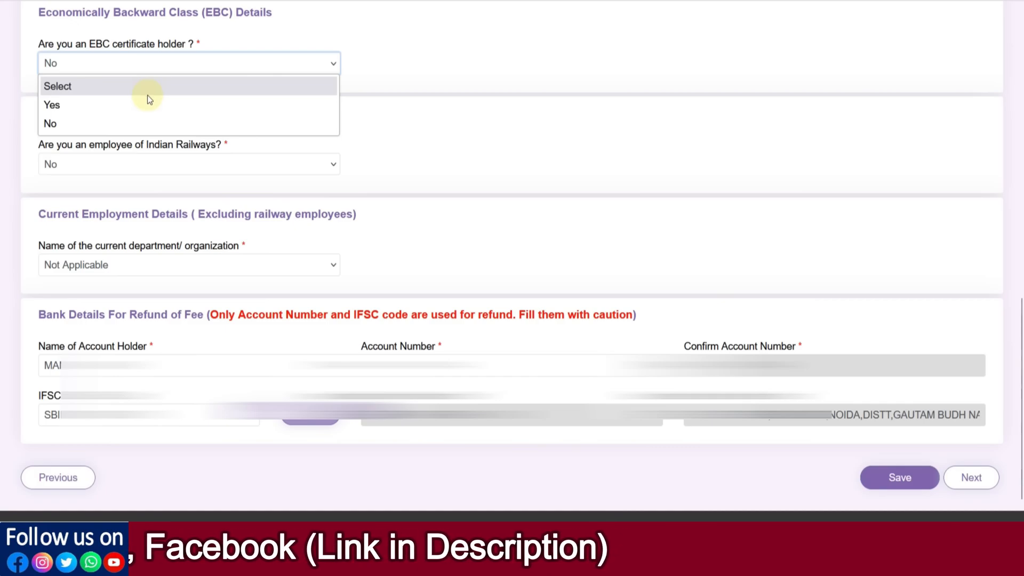
left_click(404, 76)
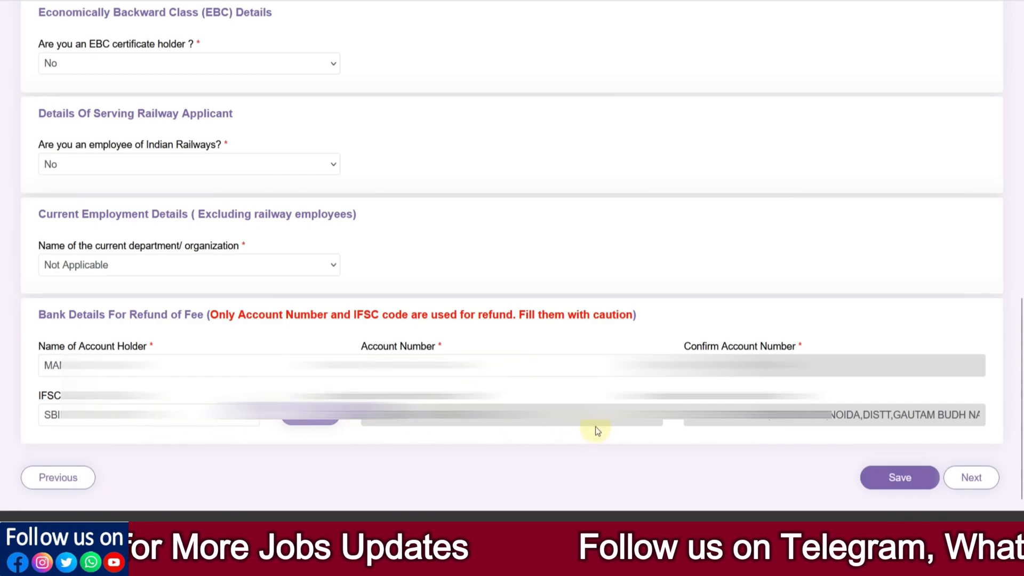
left_click(898, 482)
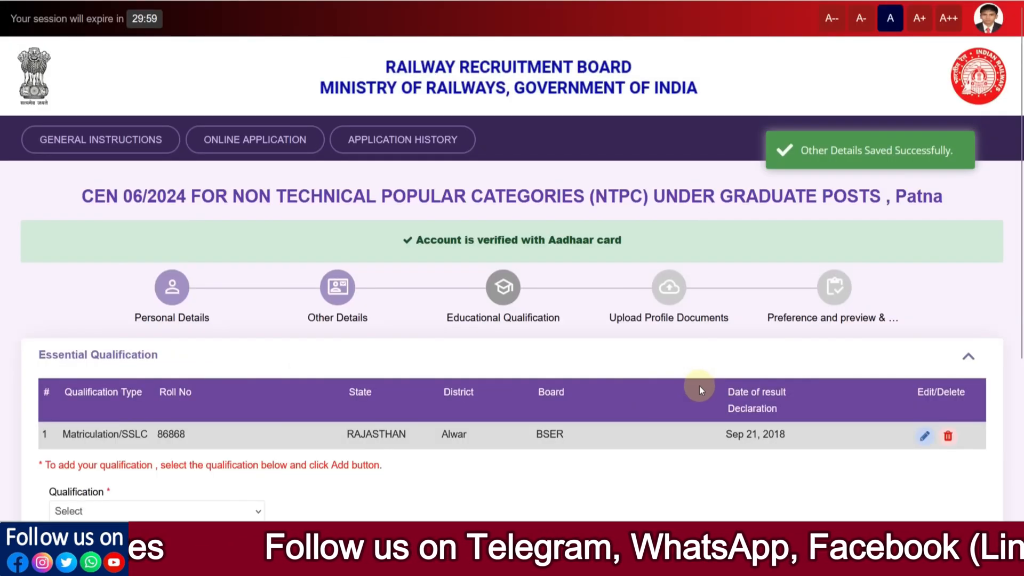
- Examine which qualification types can be added under Essential Qualification
scroll(700, 386, "down", 3)
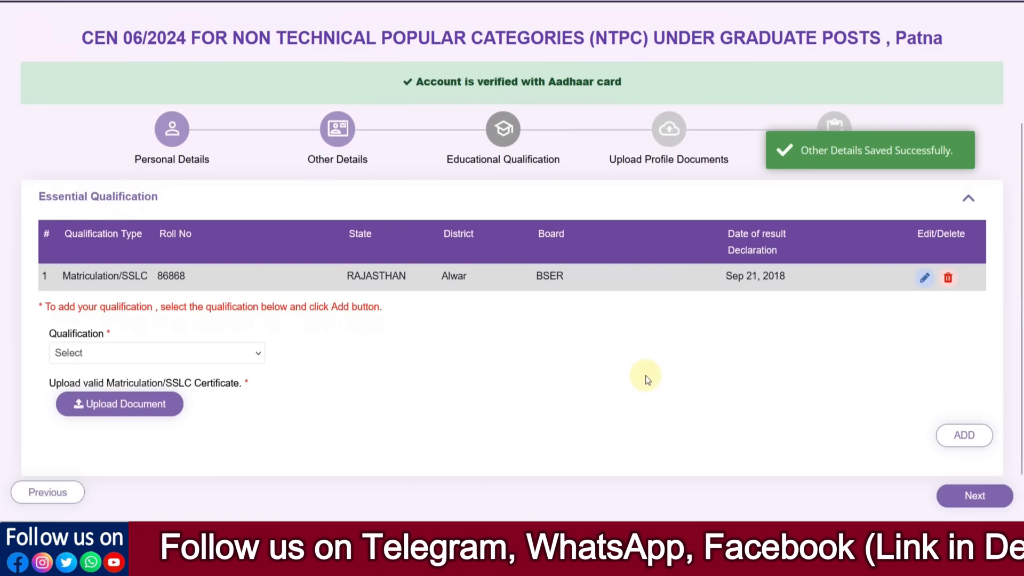
scroll(646, 379, "down", 1)
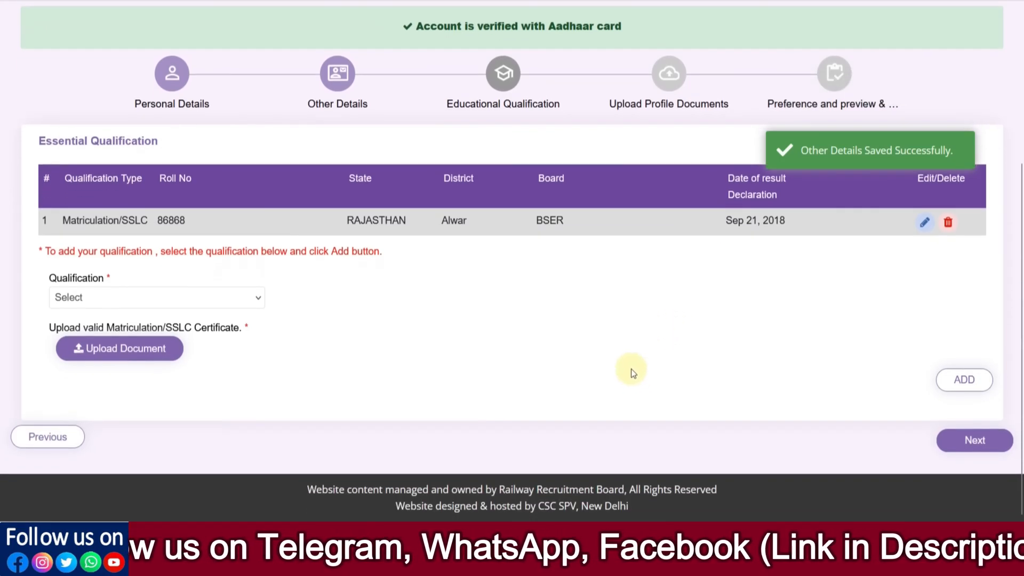
left_click(255, 305)
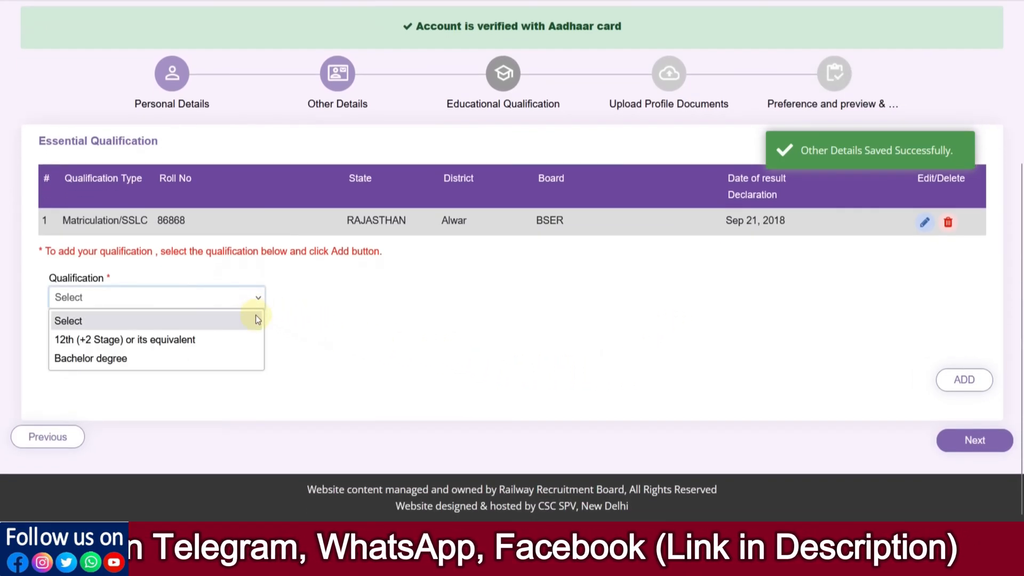
left_click(324, 324)
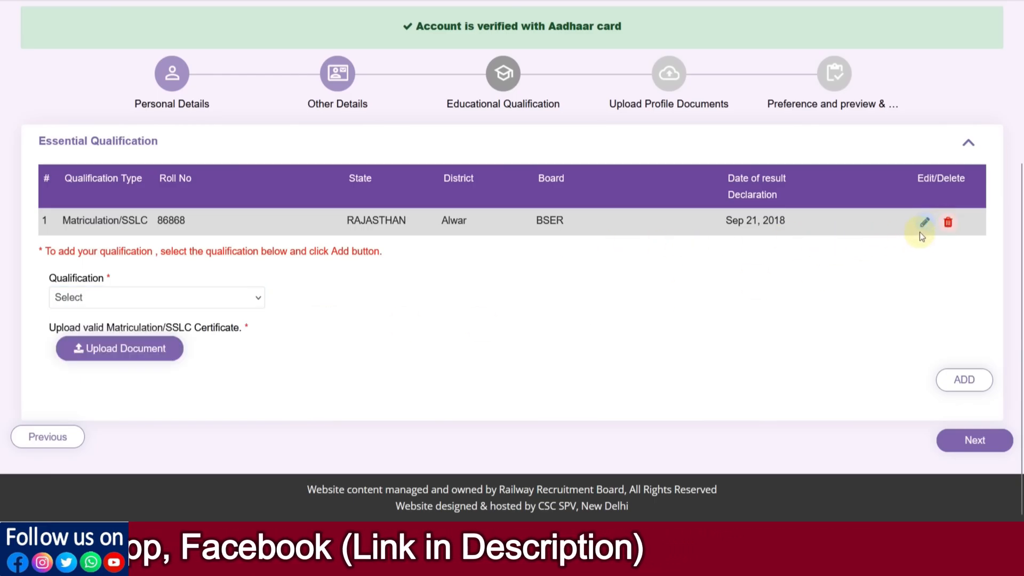
- Open the Matriculation/SSLC qualification for editing and review its state, district, board and result declaration date
left_click(926, 224)
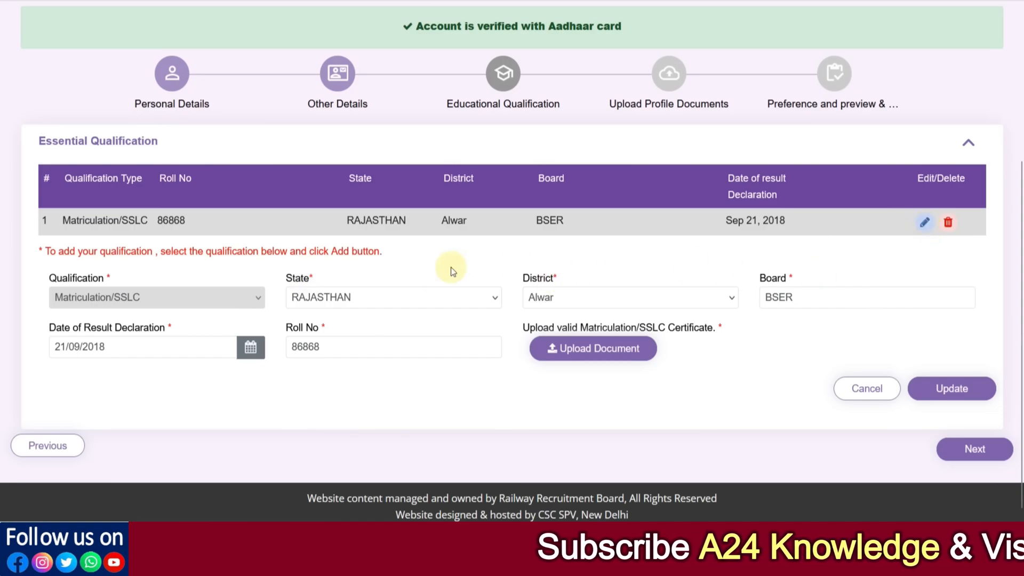
scroll(450, 267, "down", 1)
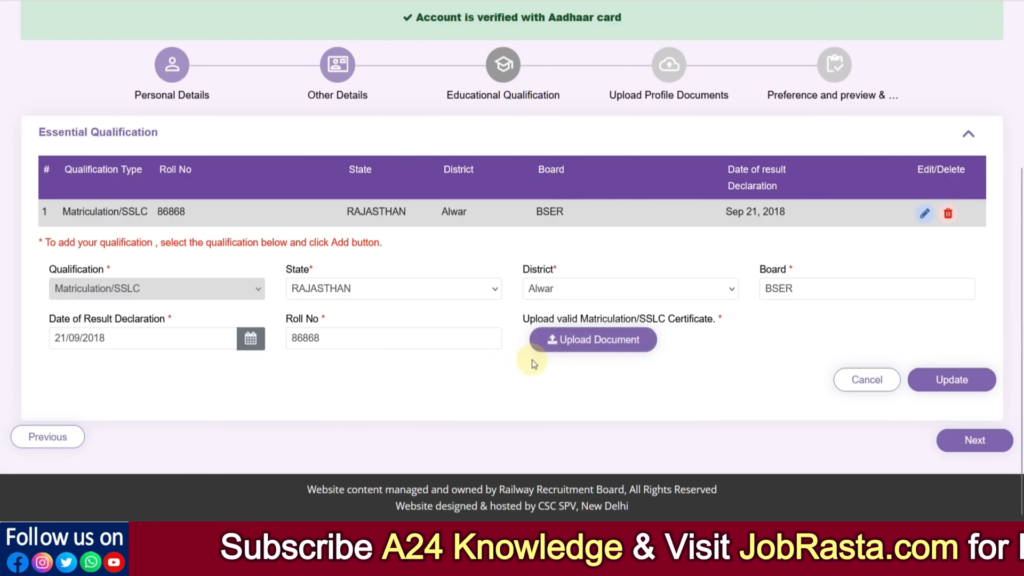
left_click(330, 296)
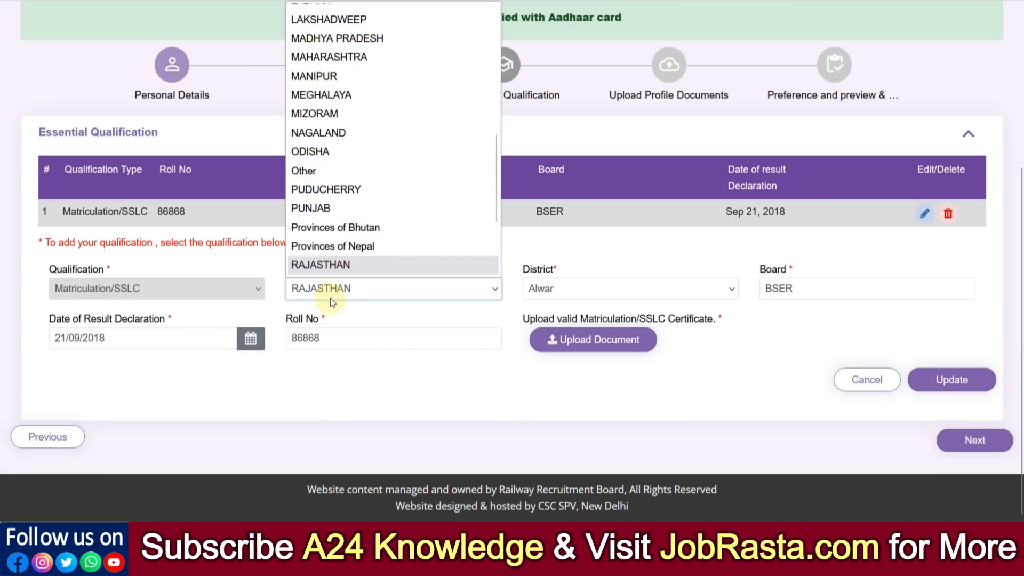
left_click(564, 294)
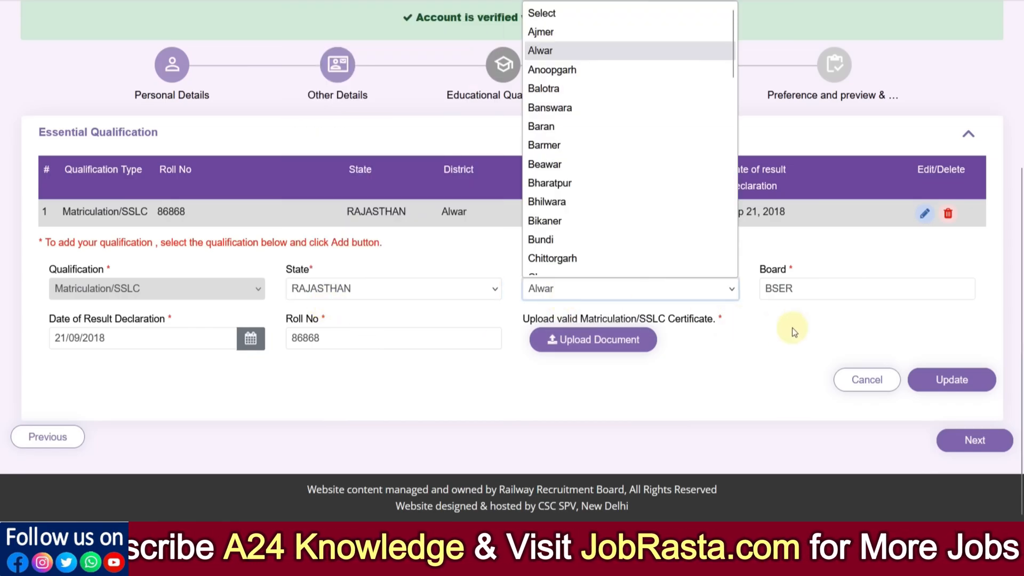
left_click(797, 293)
left_click(762, 334)
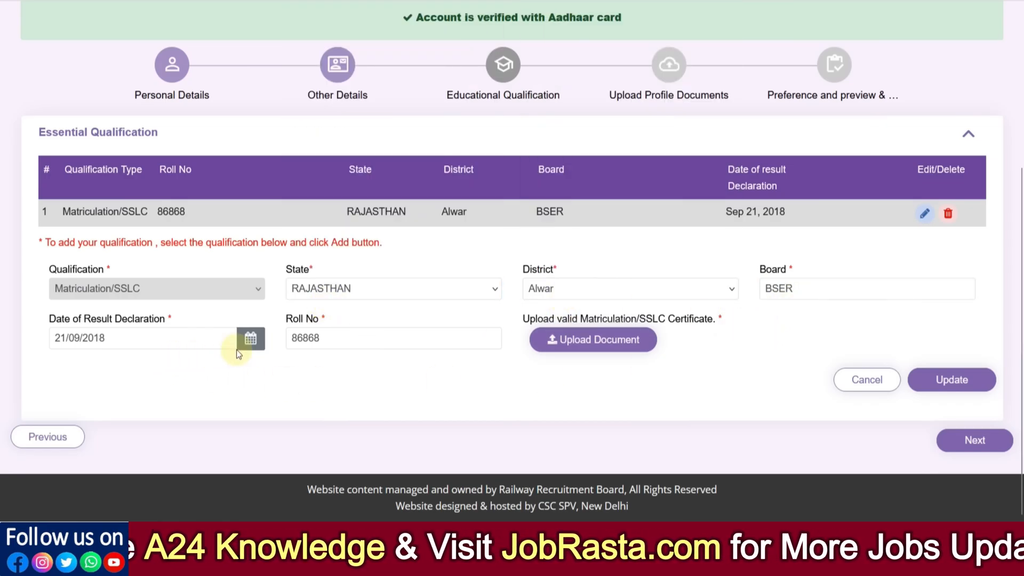
left_click(248, 341)
left_click(302, 364)
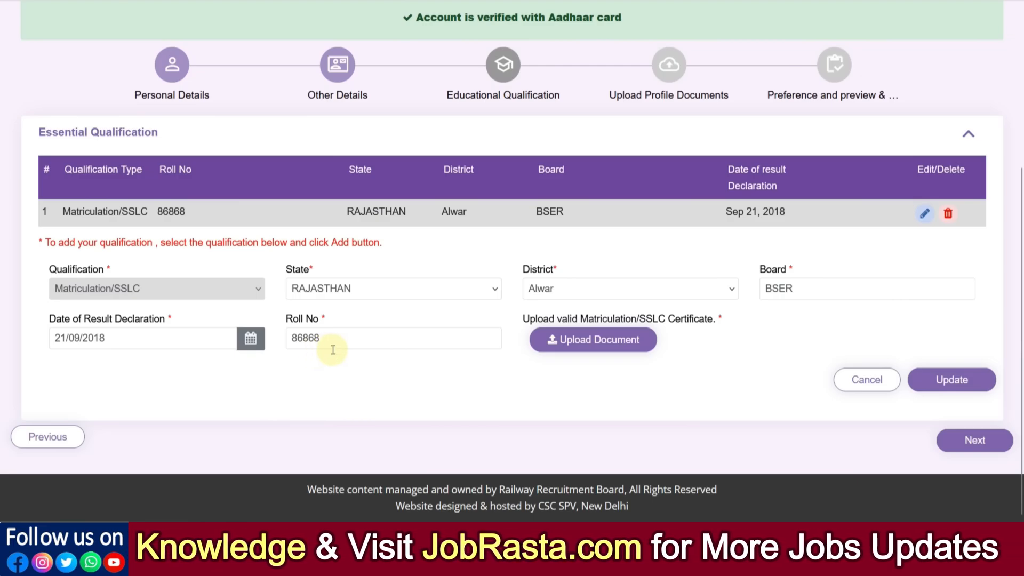
- Upload 10th.pdf as the Matriculation/SSLC certificate and update the qualification
left_click(588, 353)
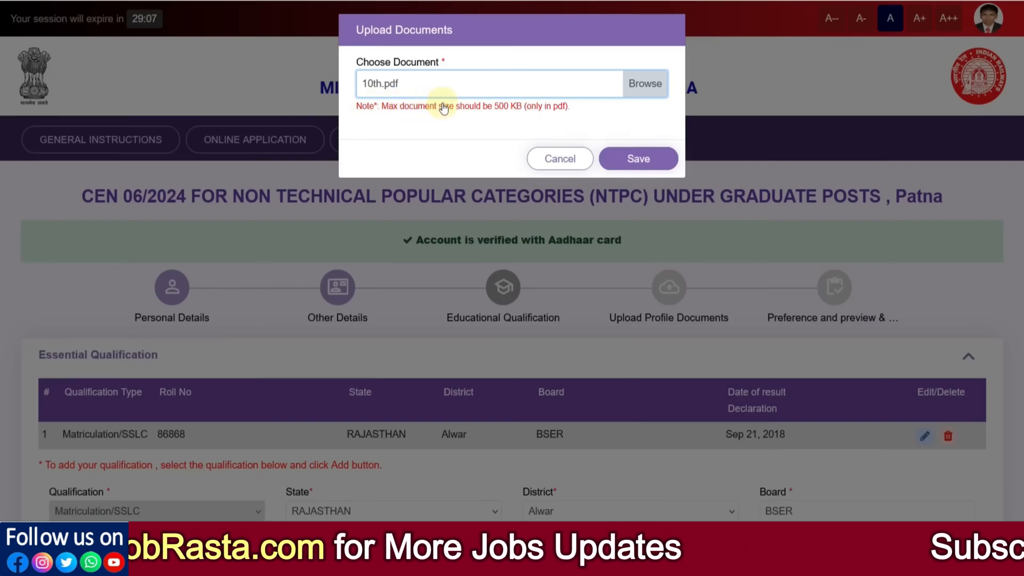
left_click(621, 158)
scroll(629, 277, "down", 5)
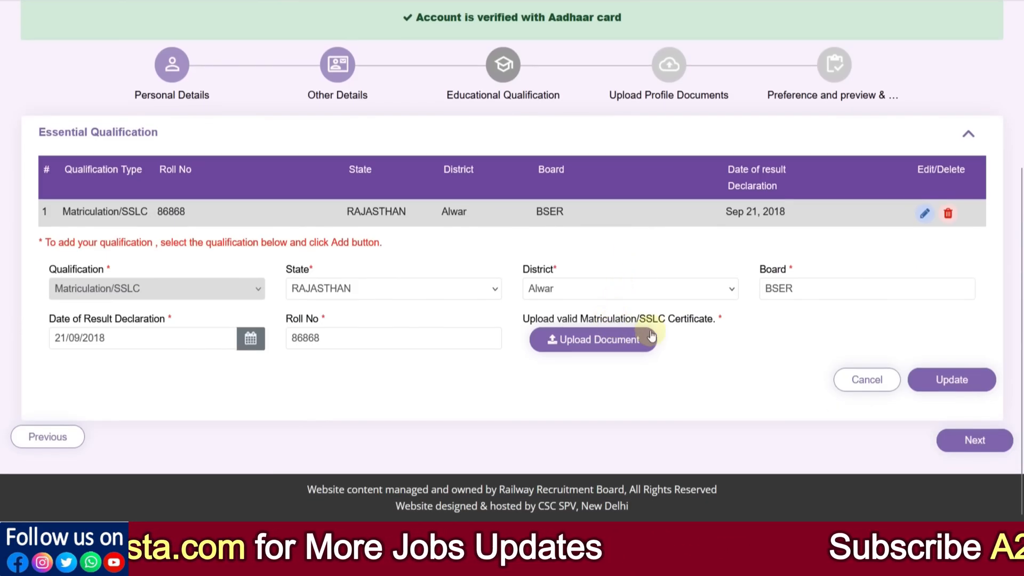
left_click(956, 379)
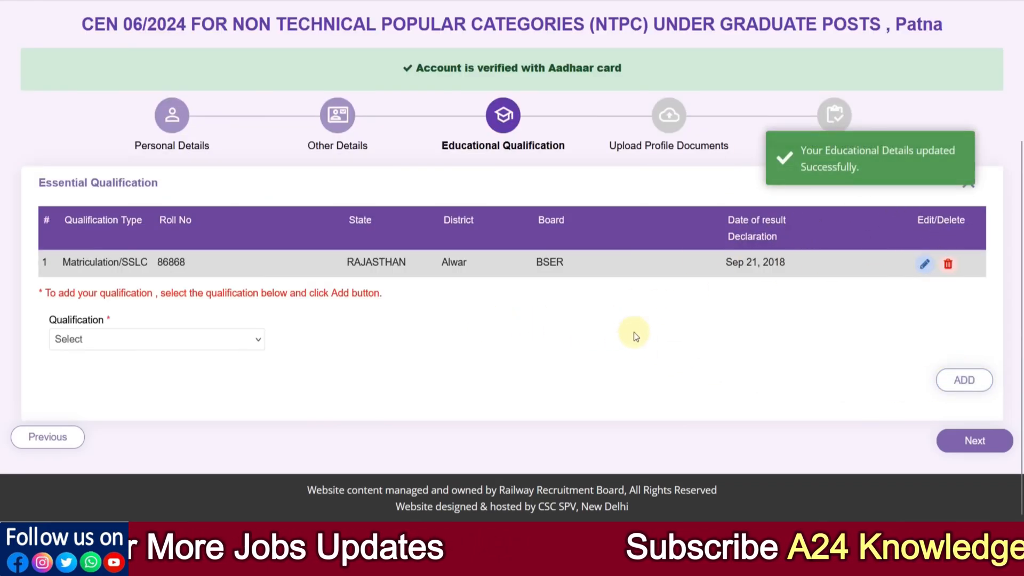
- Set the Matriculation/SSLC result declaration date to 01/09/2016 and update the qualification
left_click(925, 264)
scroll(341, 341, "down", 1)
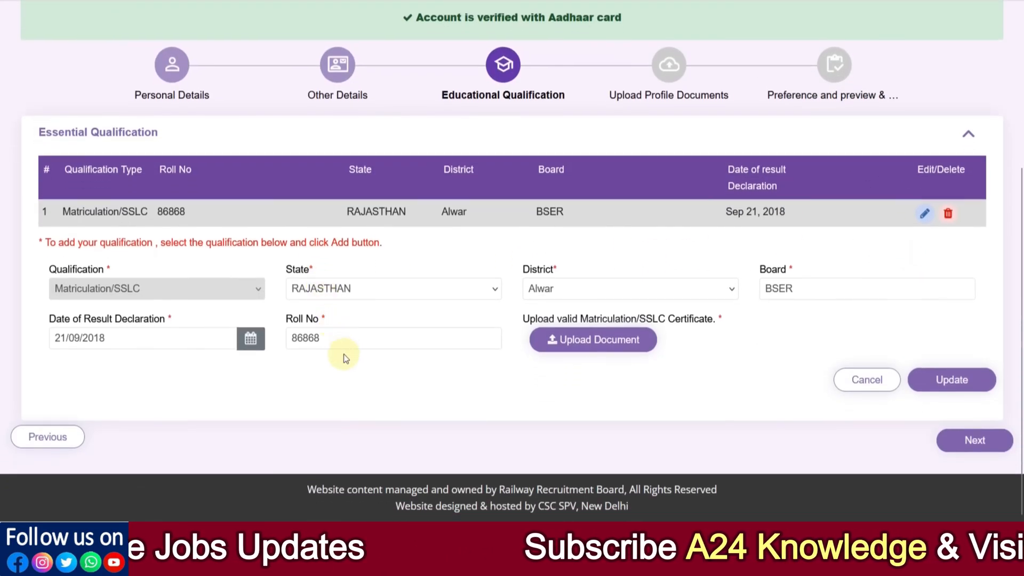
left_click(250, 338)
left_click(163, 155)
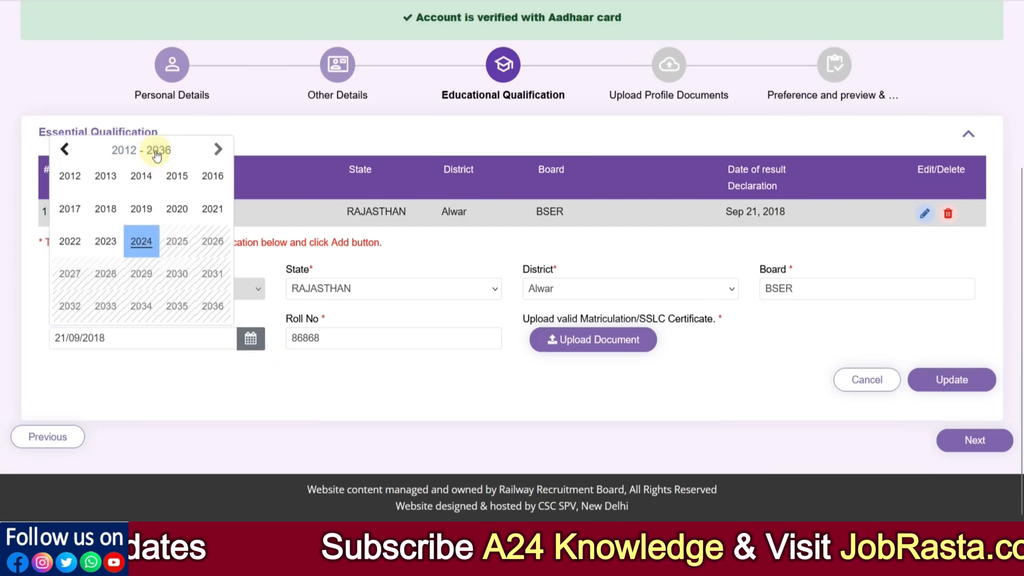
left_click(211, 188)
left_click(131, 152)
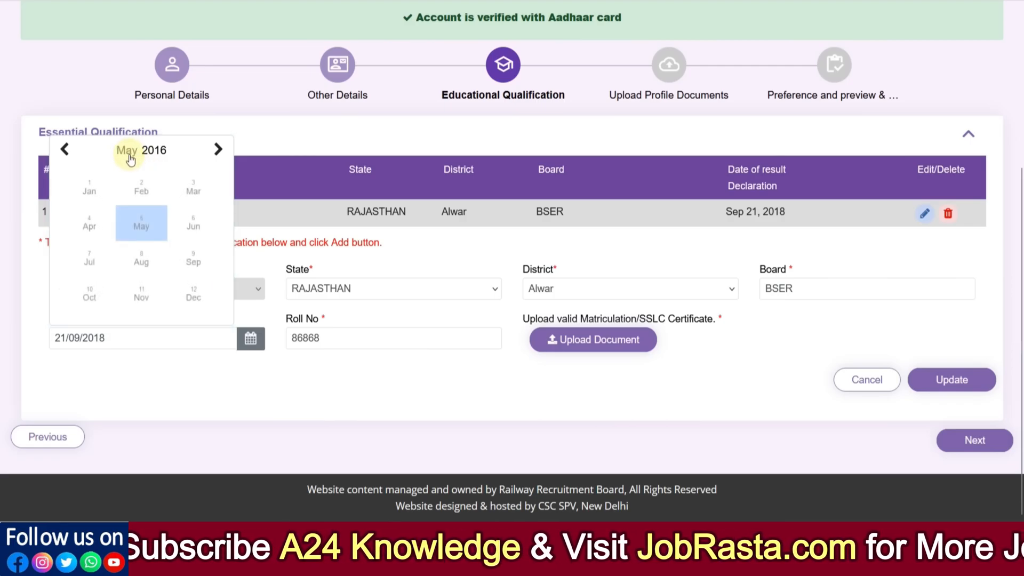
left_click(194, 256)
left_click(137, 194)
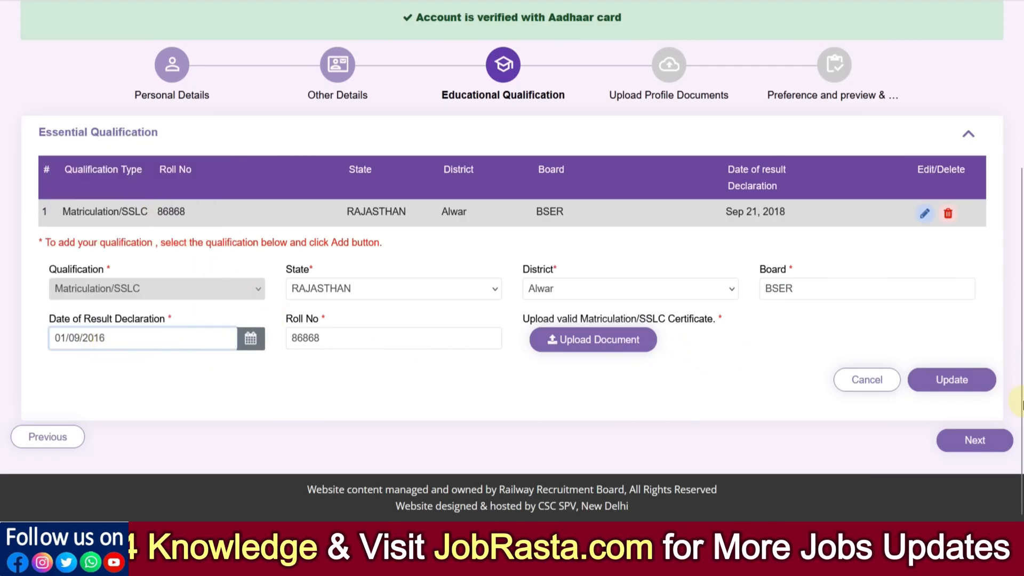
left_click(958, 387)
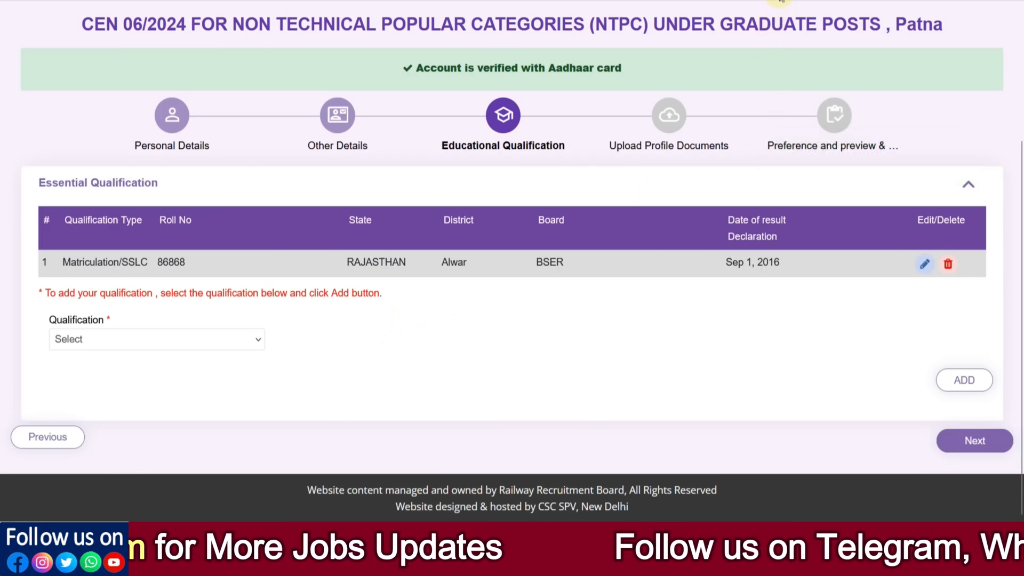
- Start a new qualification entry with both qualification and discipline set to 12th (+2 Stage) or its equivalent
left_click(207, 339)
left_click(203, 379)
scroll(298, 367, "down", 2)
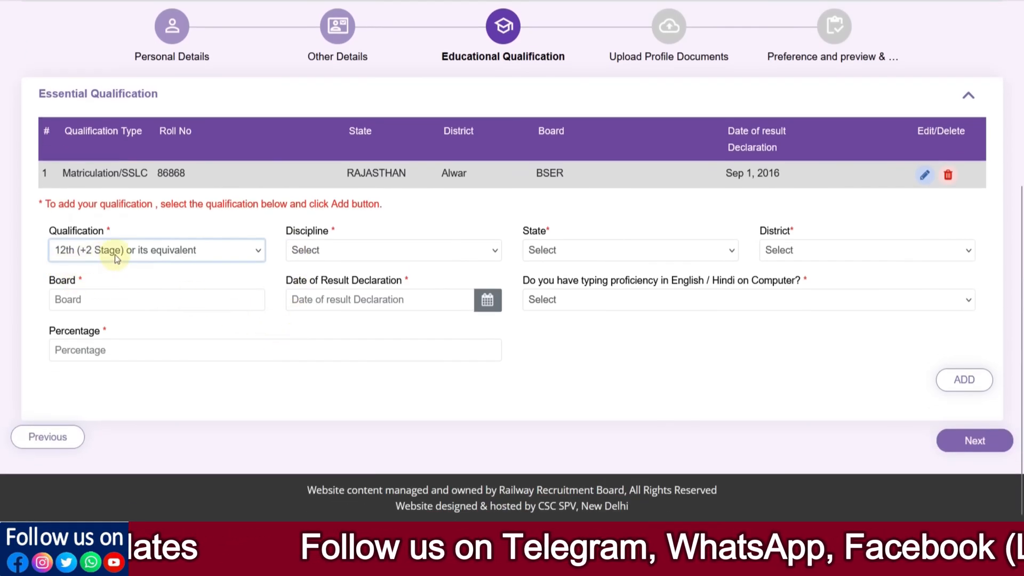
left_click(322, 249)
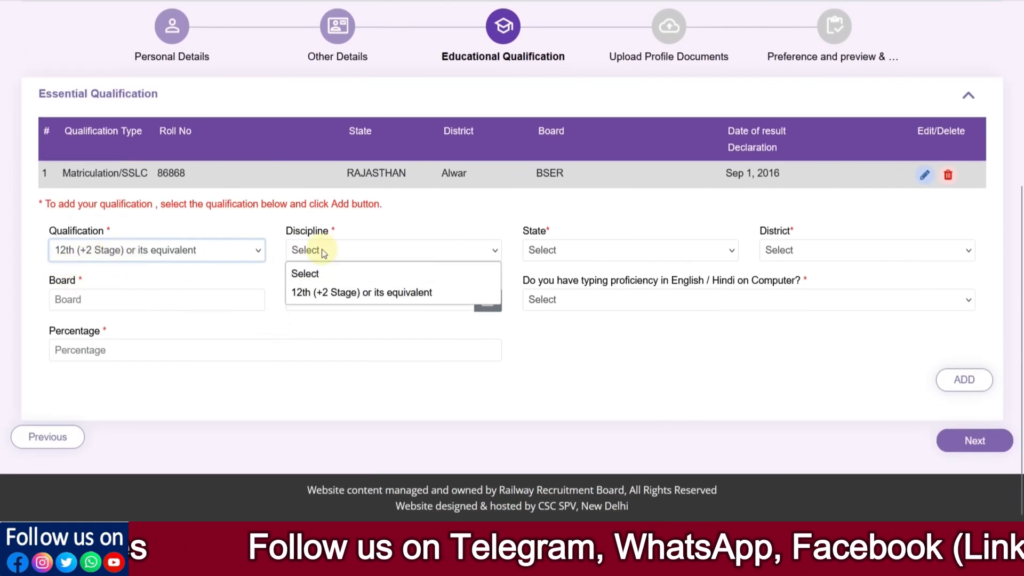
left_click(338, 293)
- Set the 12th qualification's state to RAJASTHAN and district to Alwar
left_click(568, 254)
scroll(617, 412, "down", 5)
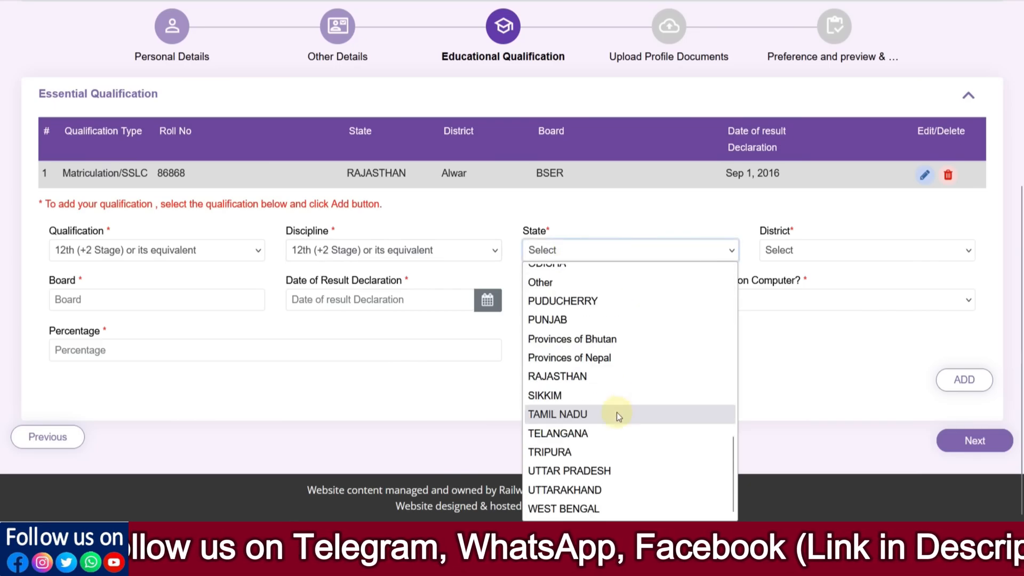
left_click(583, 383)
left_click(789, 252)
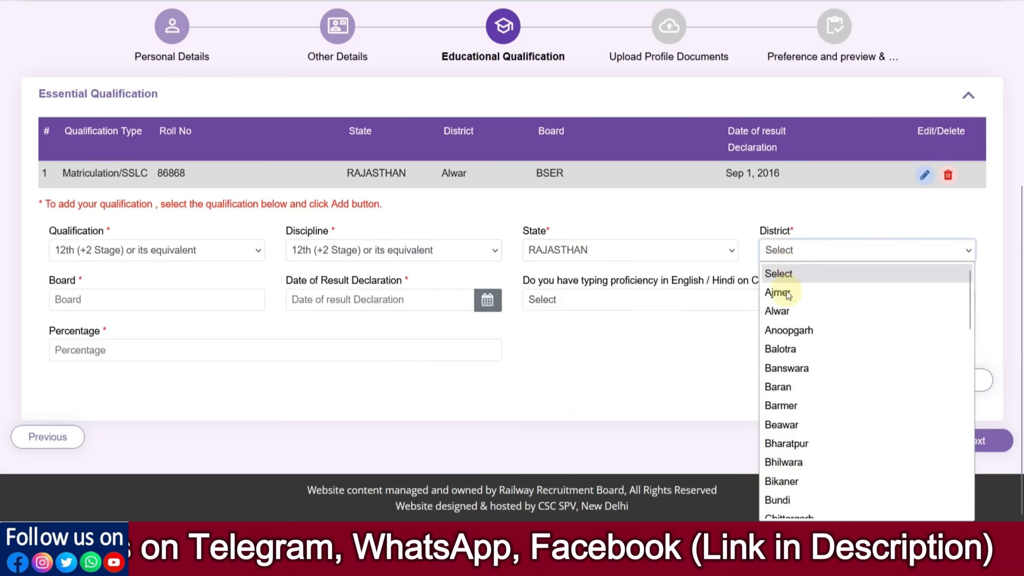
left_click(782, 310)
- Enter BSER as the board of the 12th qualification
left_click(202, 298)
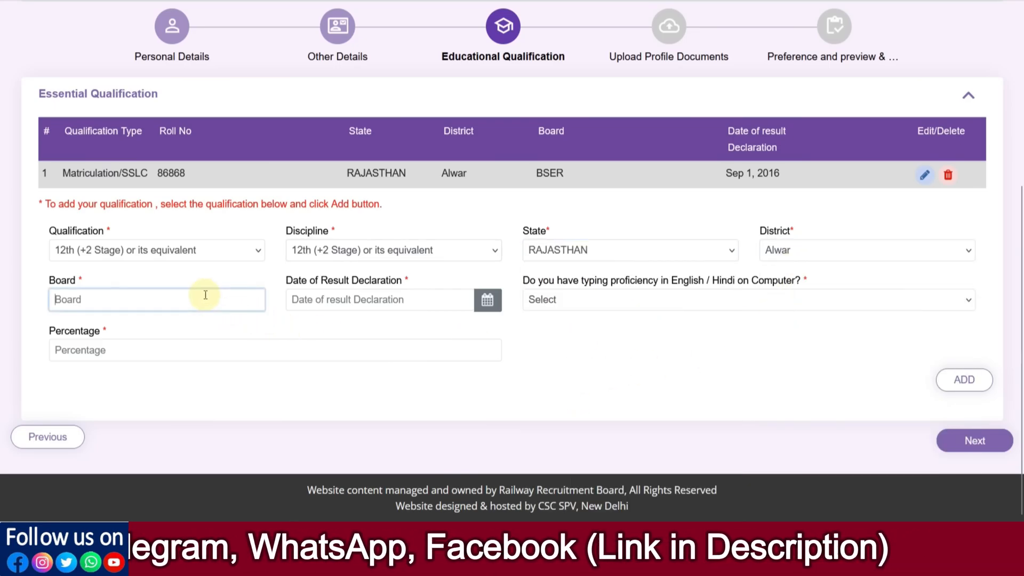
left_click(369, 305)
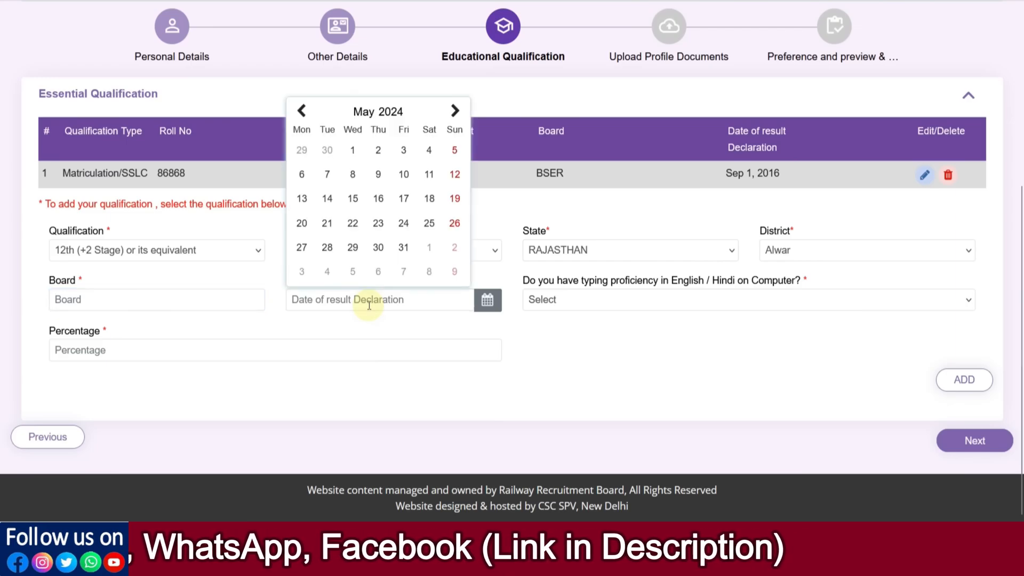
left_click(622, 357)
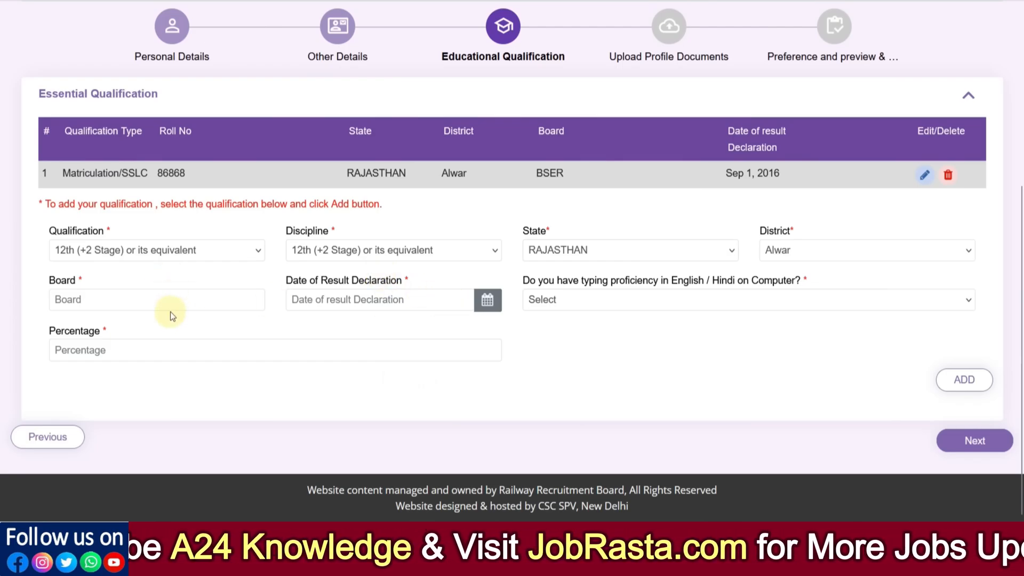
left_click(151, 309)
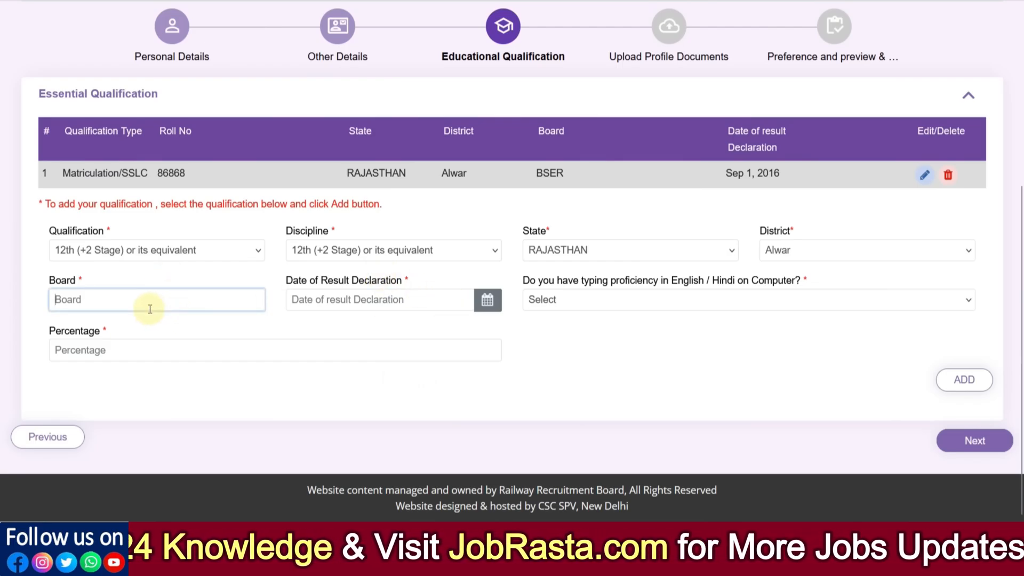
type("bser")
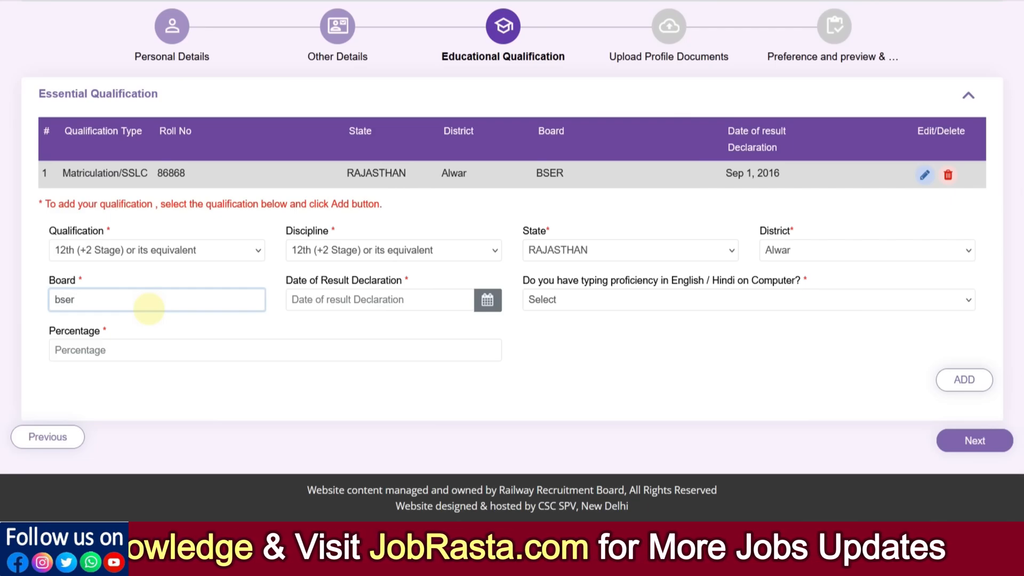
type("===")
key("BackSpace")
key("BackSpace")
key("BackSpace")
key("BackSpace")
key("BackSpace")
key("BackSpace")
key("BackSpace")
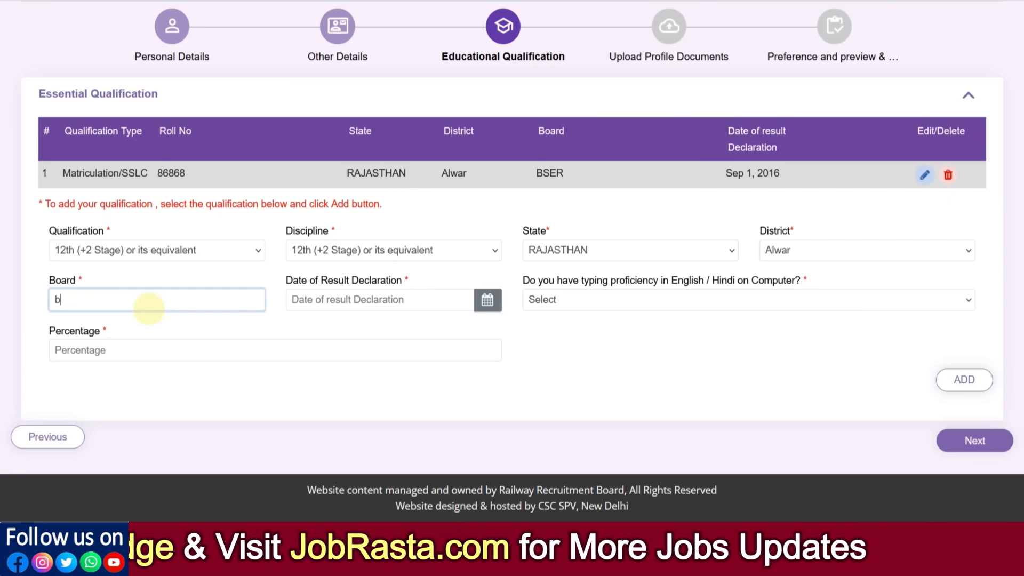
type("BSER")
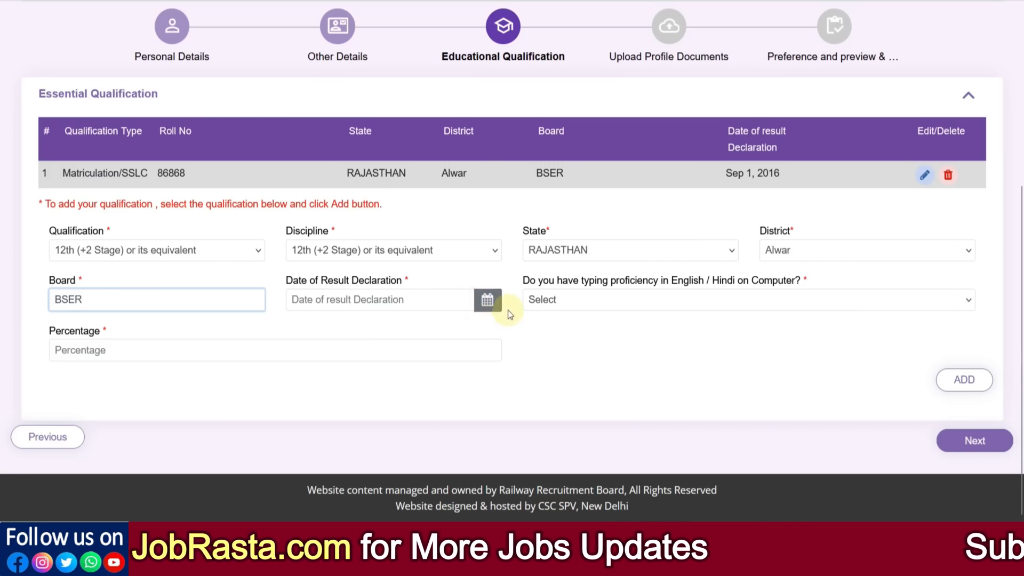
- Set the 12th qualification's date of result declaration to 20/07/2018
left_click(489, 302)
left_click(395, 112)
left_click(394, 111)
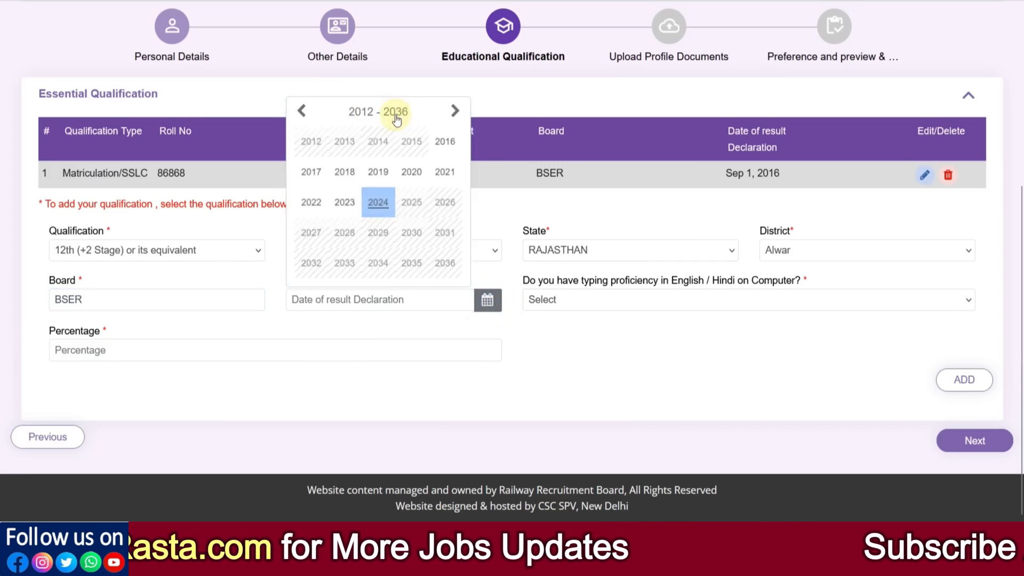
left_click(342, 170)
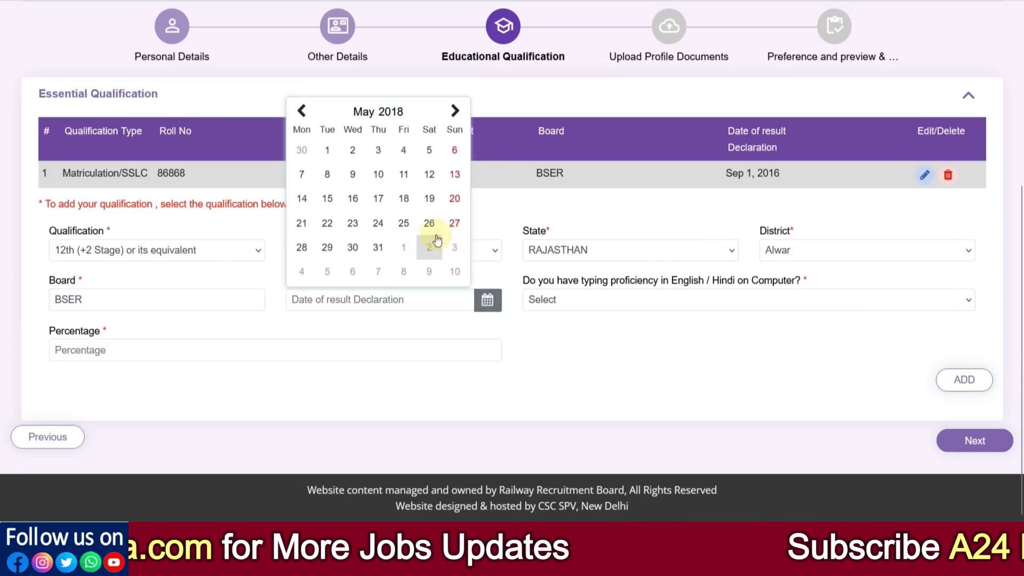
left_click(375, 123)
left_click(335, 227)
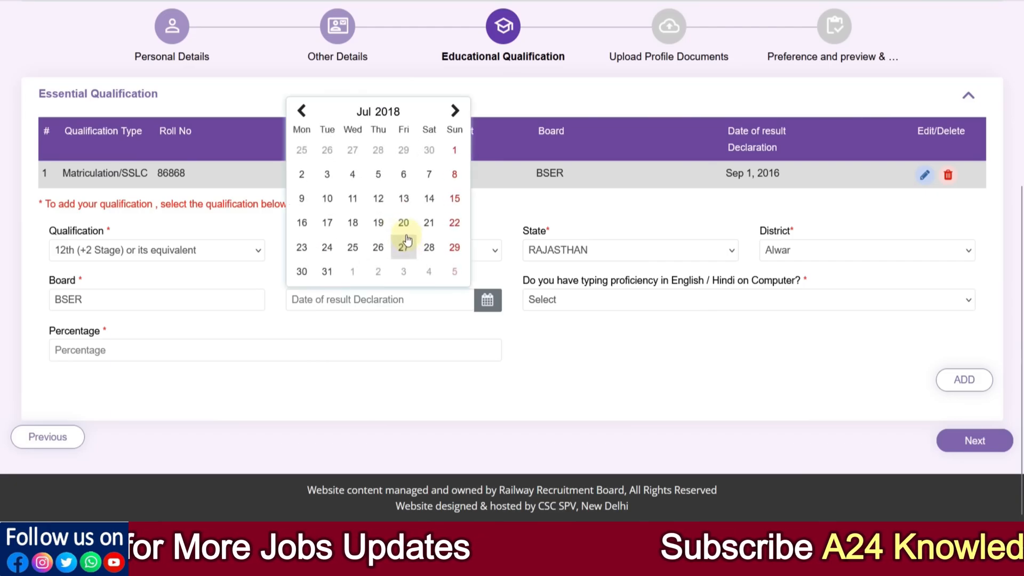
left_click(404, 233)
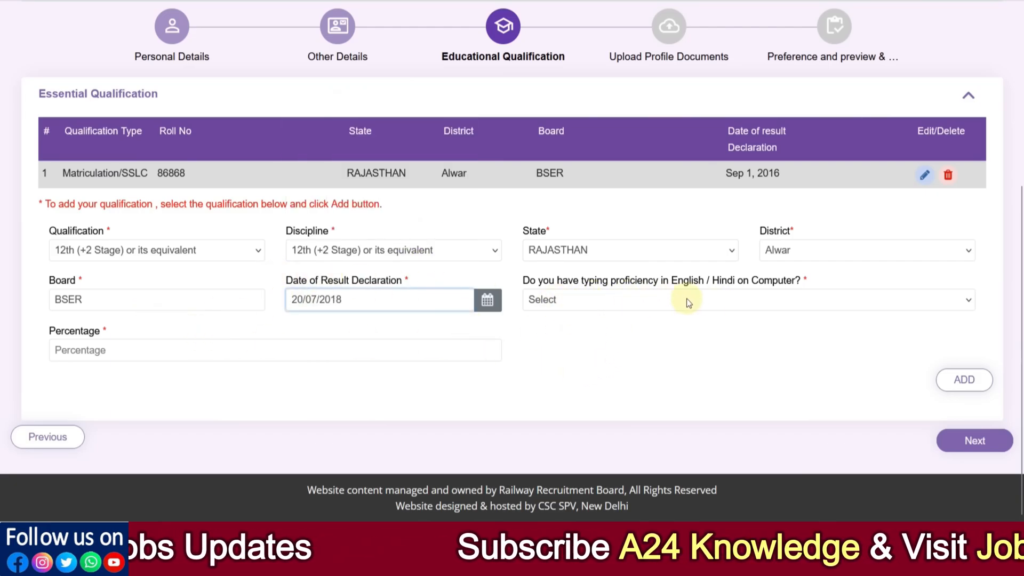
- Try the answers Yes and No for English/Hindi typing proficiency, and read and agree to the typing proficiency notice
left_click(661, 300)
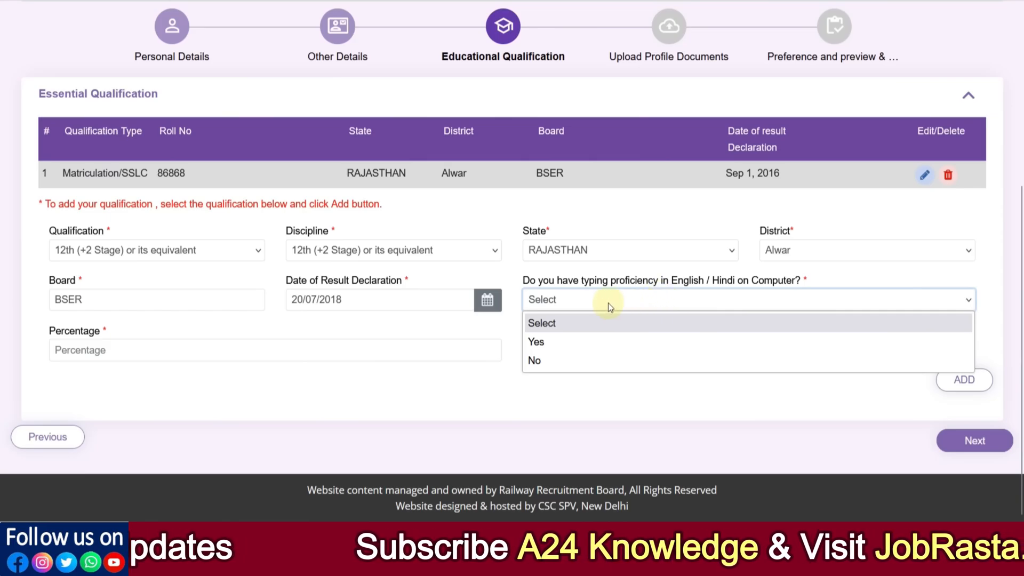
left_click(569, 345)
left_click(572, 304)
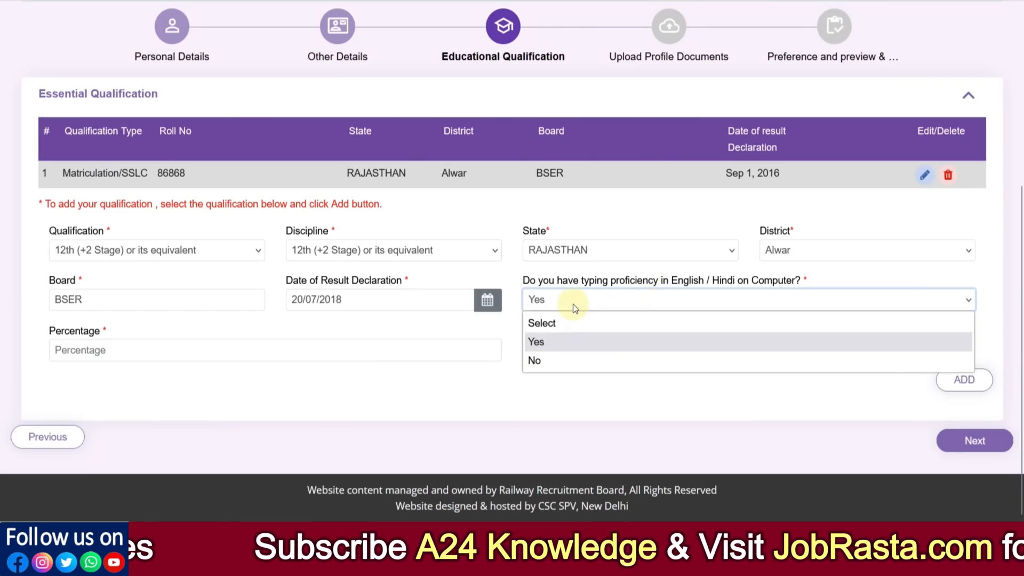
left_click(567, 358)
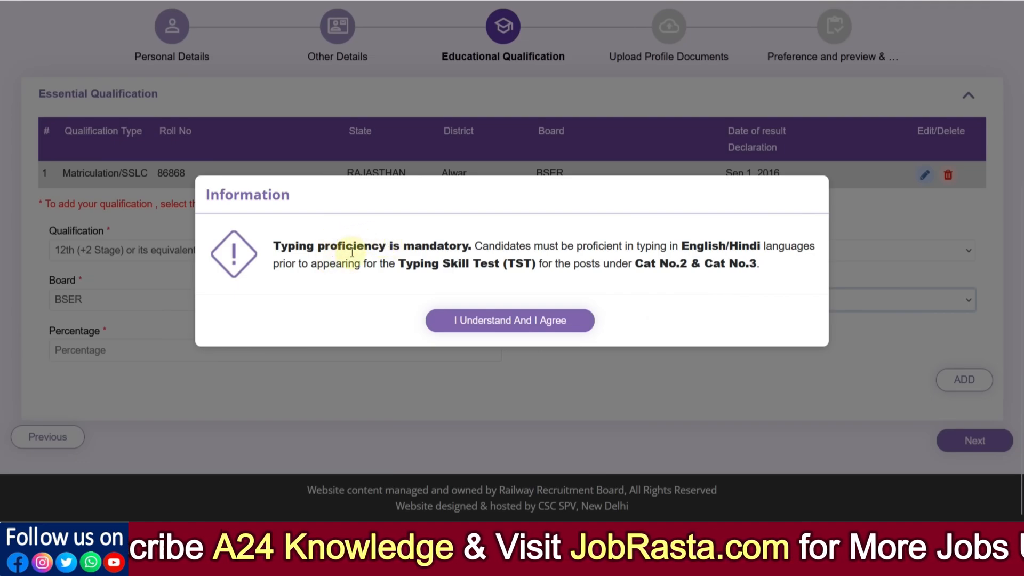
left_click_drag(289, 249, 452, 254)
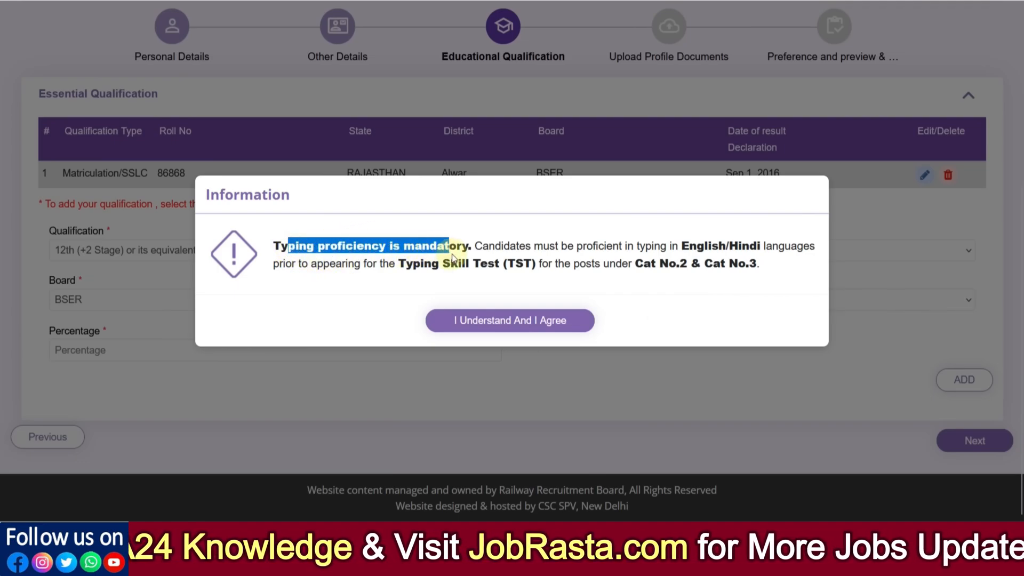
left_click(506, 249)
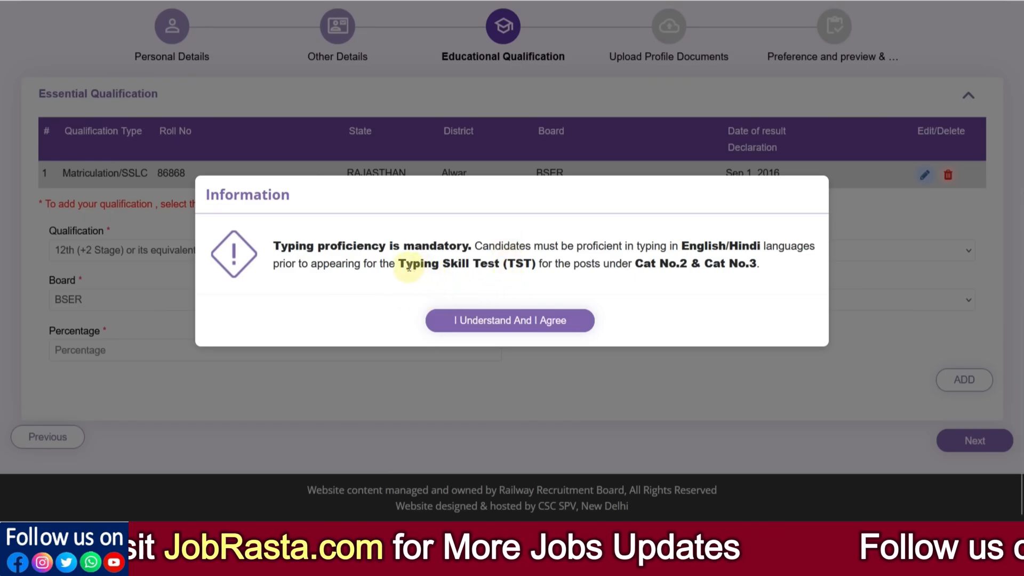
left_click_drag(409, 268, 528, 269)
left_click(559, 270)
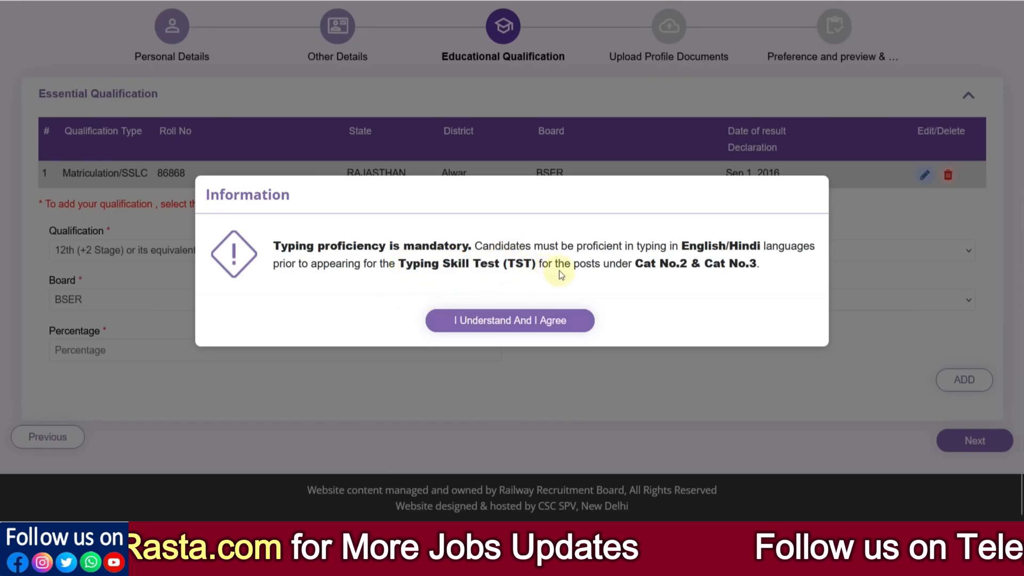
left_click(552, 320)
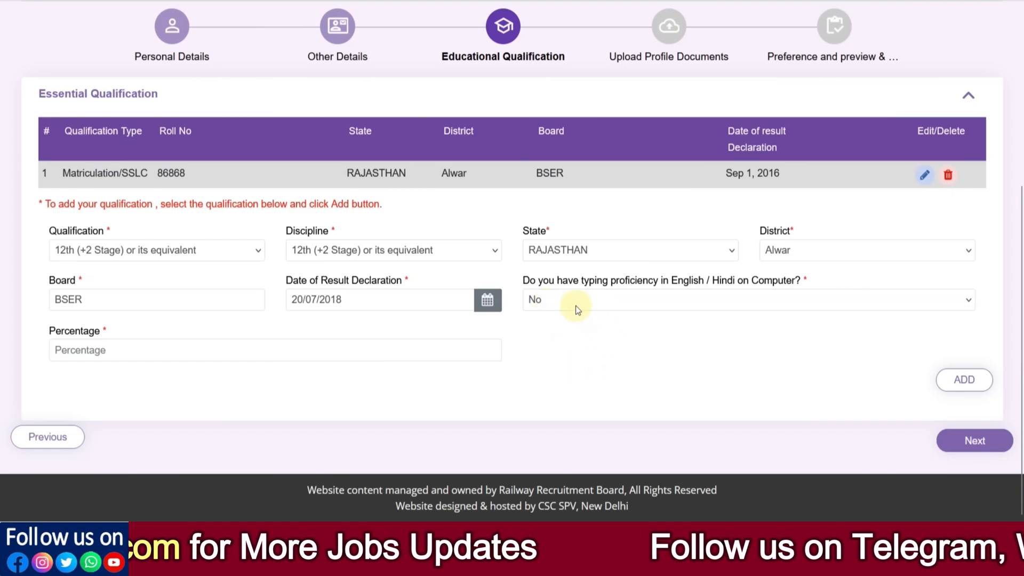
- Answer Yes for typing proficiency and add the 12th qualification with a percentage of 76.00
left_click(552, 297)
left_click(551, 342)
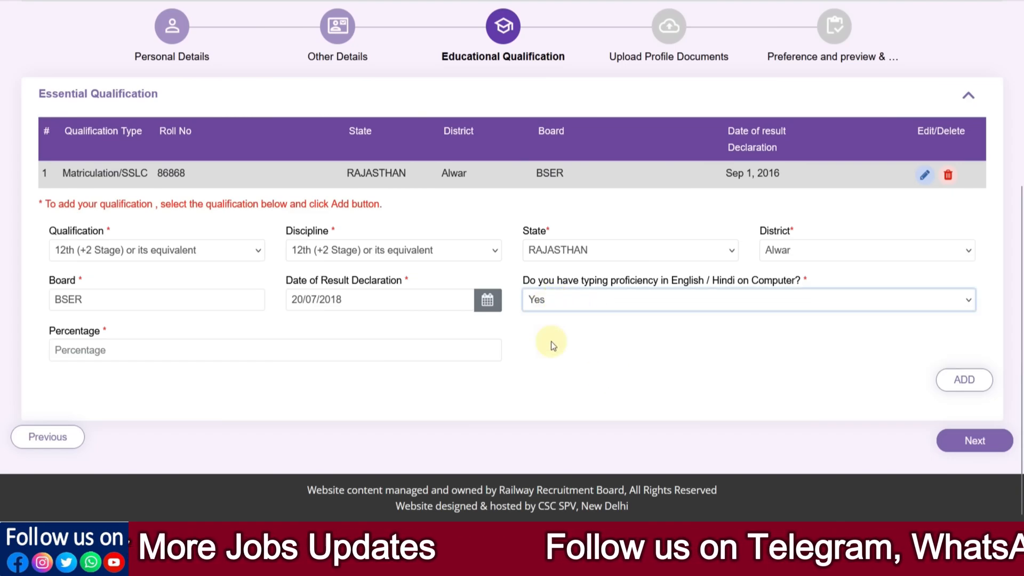
left_click(166, 348)
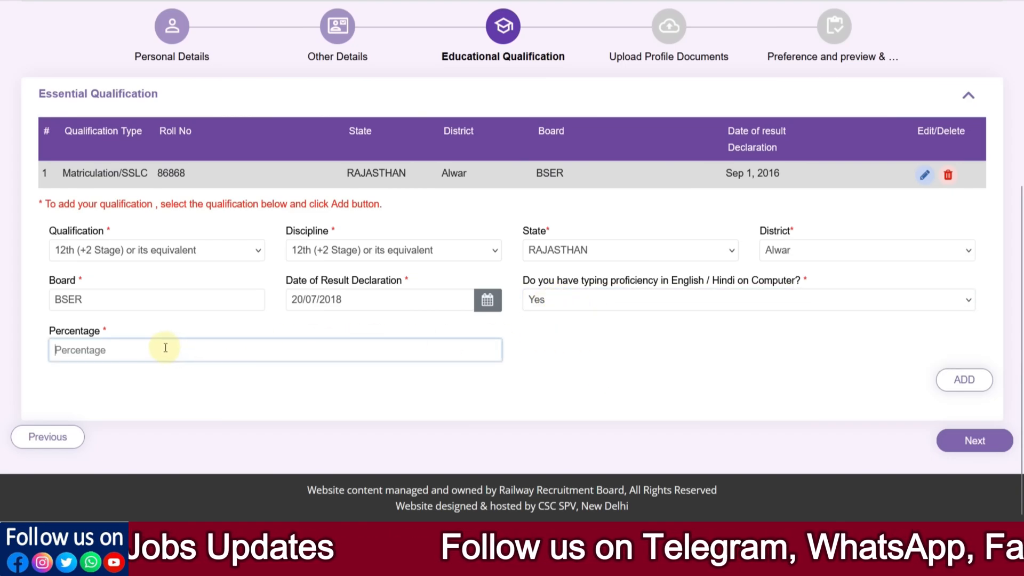
type("40")
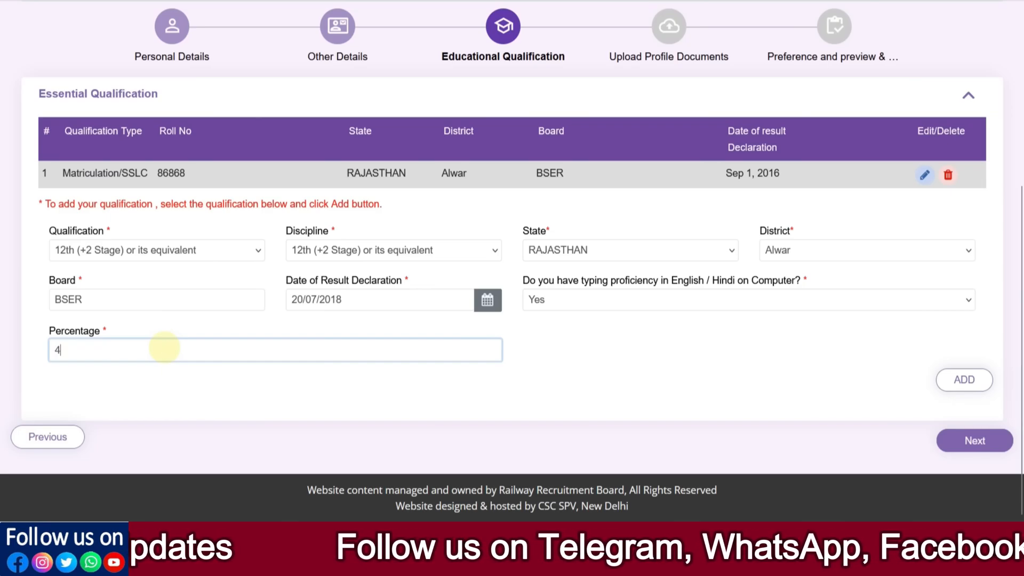
key("BackSpace")
key("BackSpace")
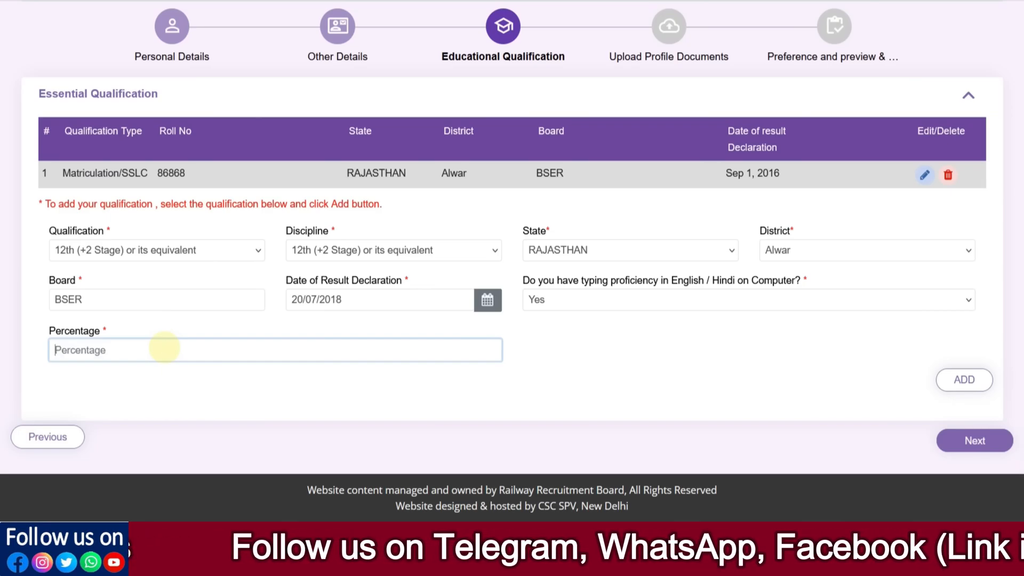
type("76.00")
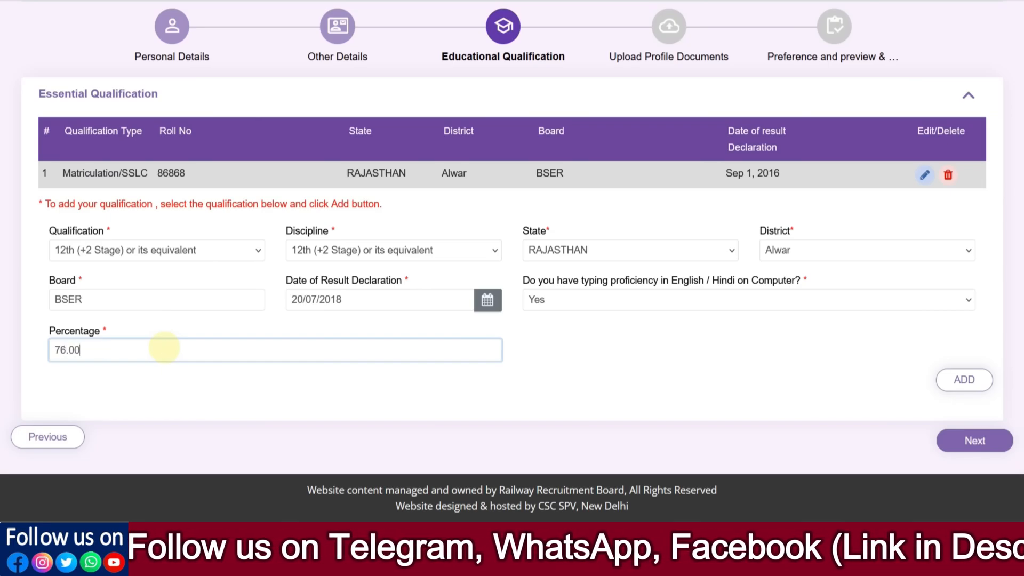
left_click(963, 380)
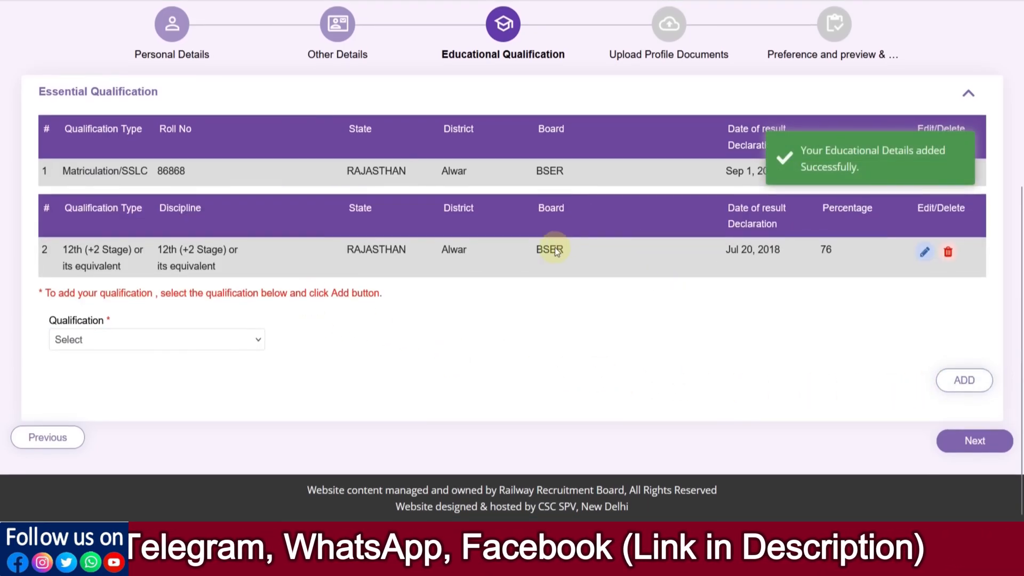
- Start a new qualification entry with Bachelor degree as qualification and discipline, and look through its state options
left_click(95, 340)
left_click(98, 398)
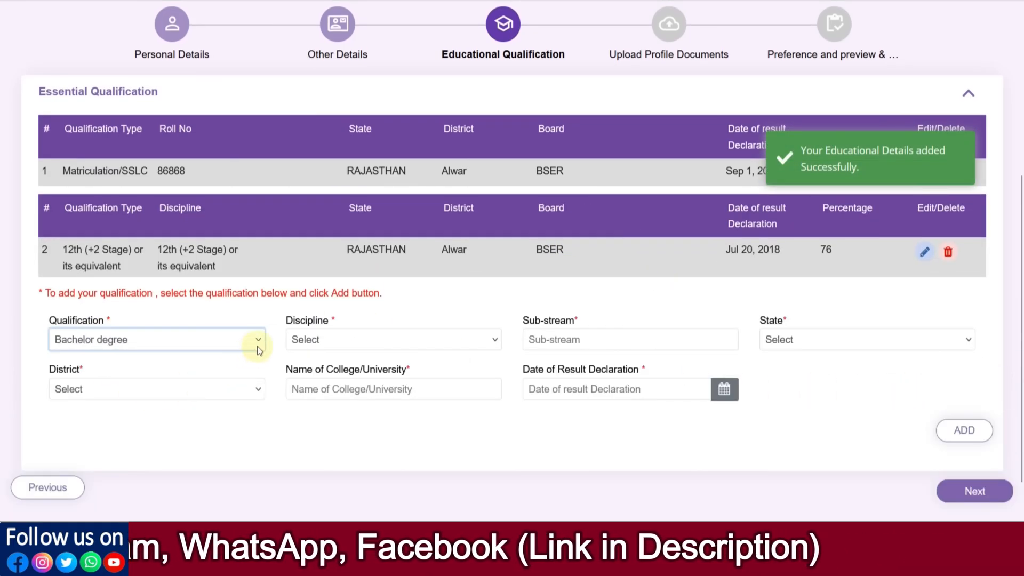
left_click(143, 258)
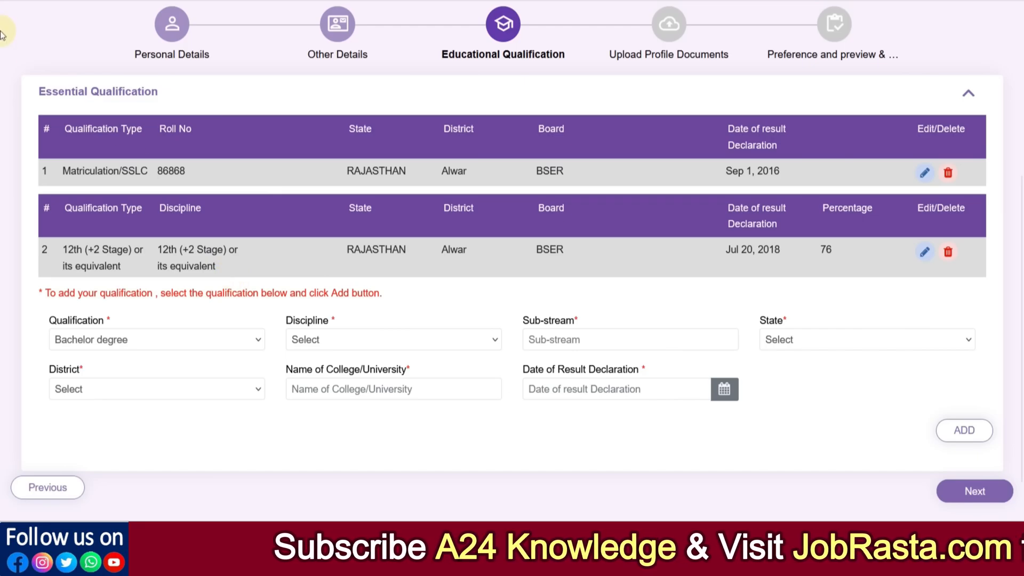
scroll(232, 274, "down", 1)
left_click(175, 289)
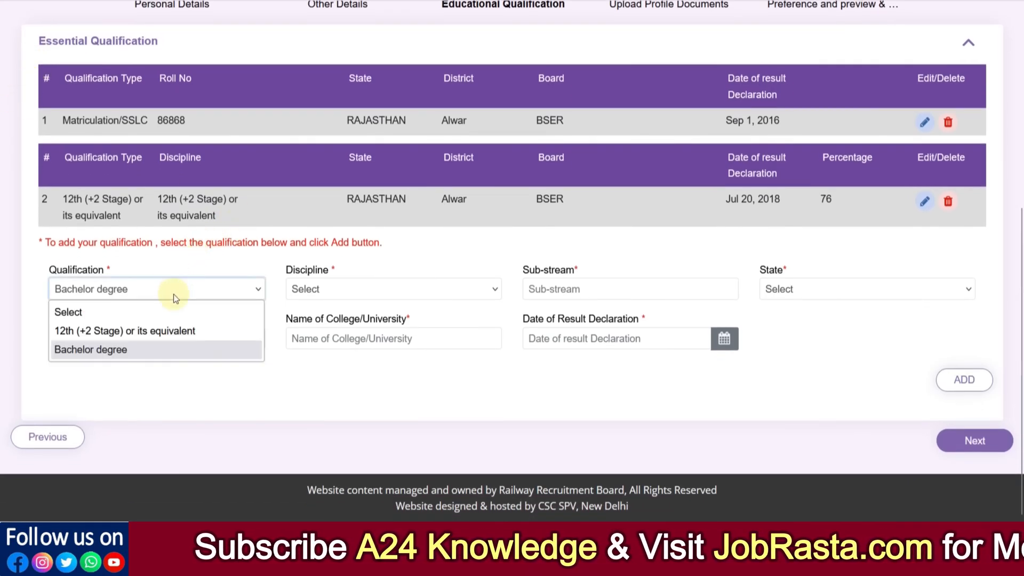
left_click(319, 288)
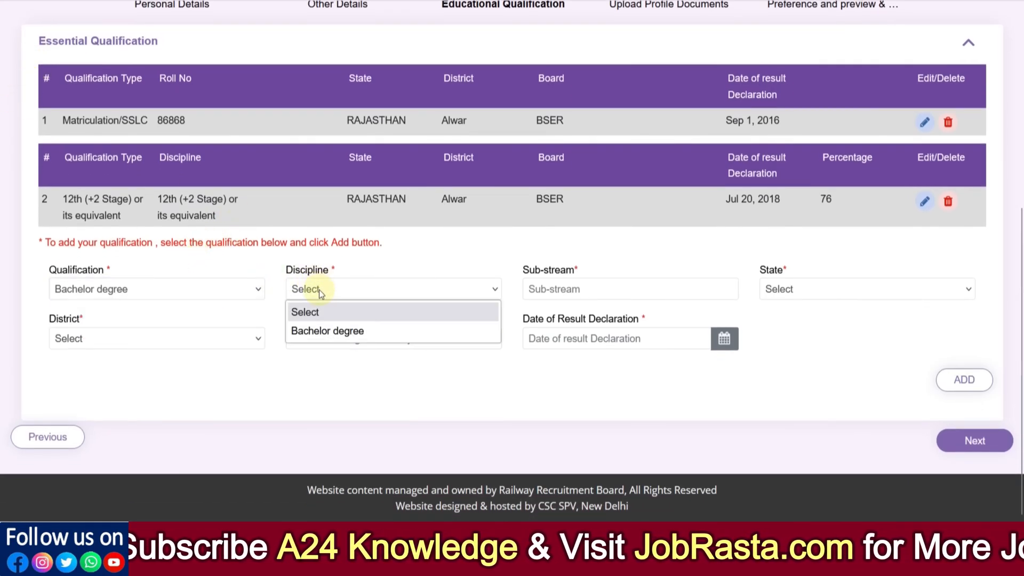
left_click(375, 331)
left_click(550, 288)
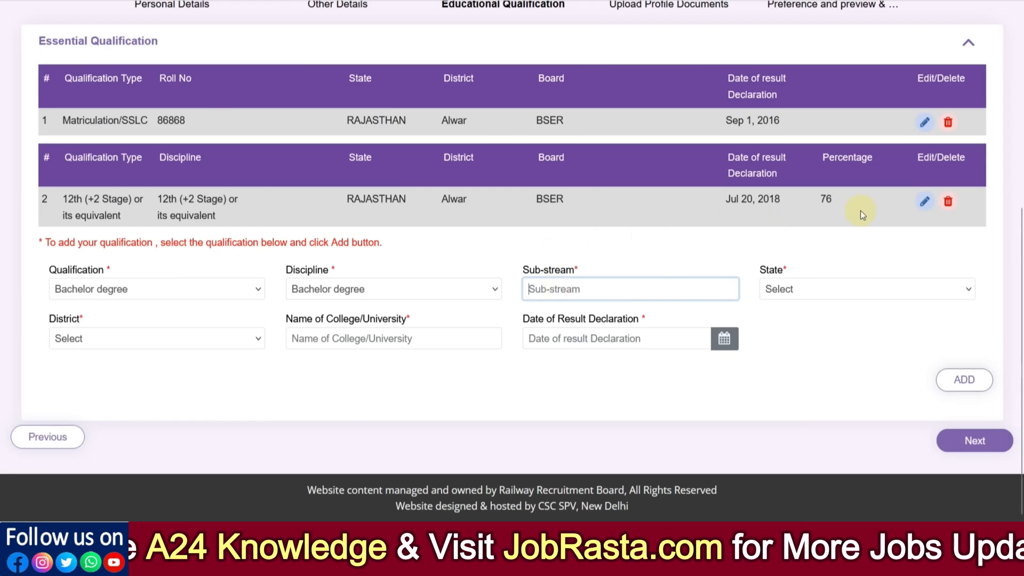
left_click(820, 295)
scroll(817, 161, "down", 6)
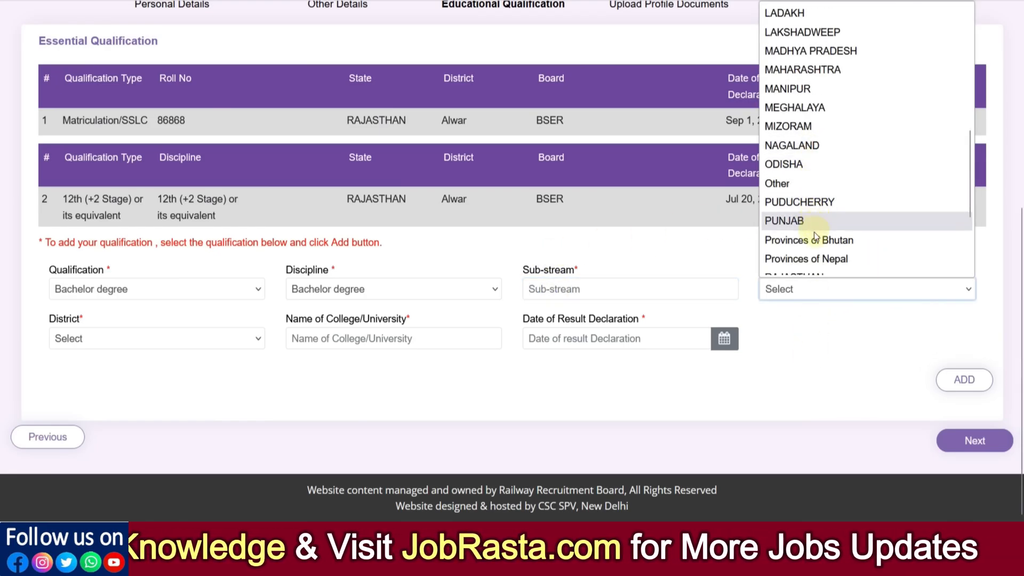
left_click(230, 364)
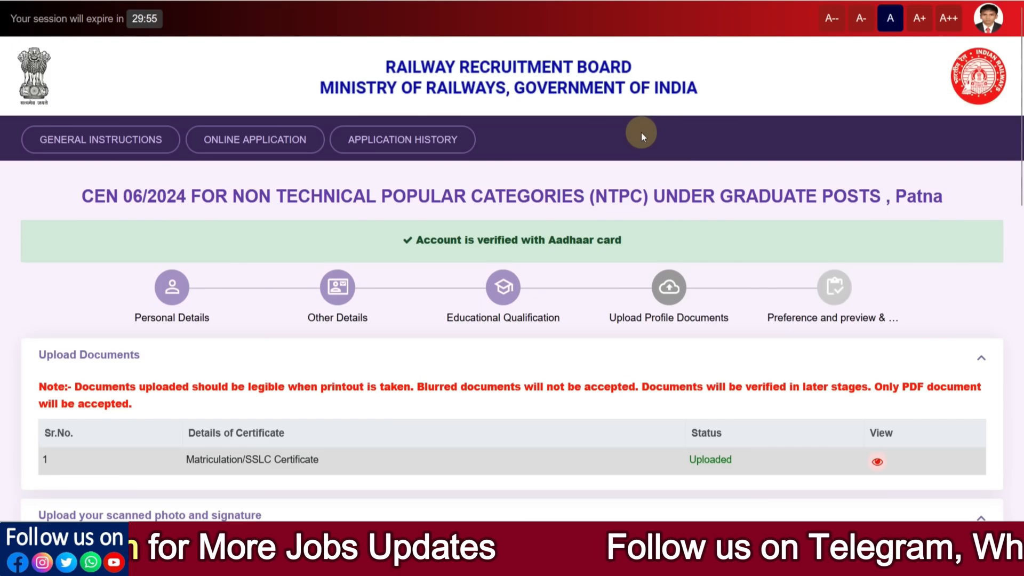
- Review the photograph and signature specifications in the profile documents stage and open the samples of rejectable photos
scroll(641, 132, "down", 7)
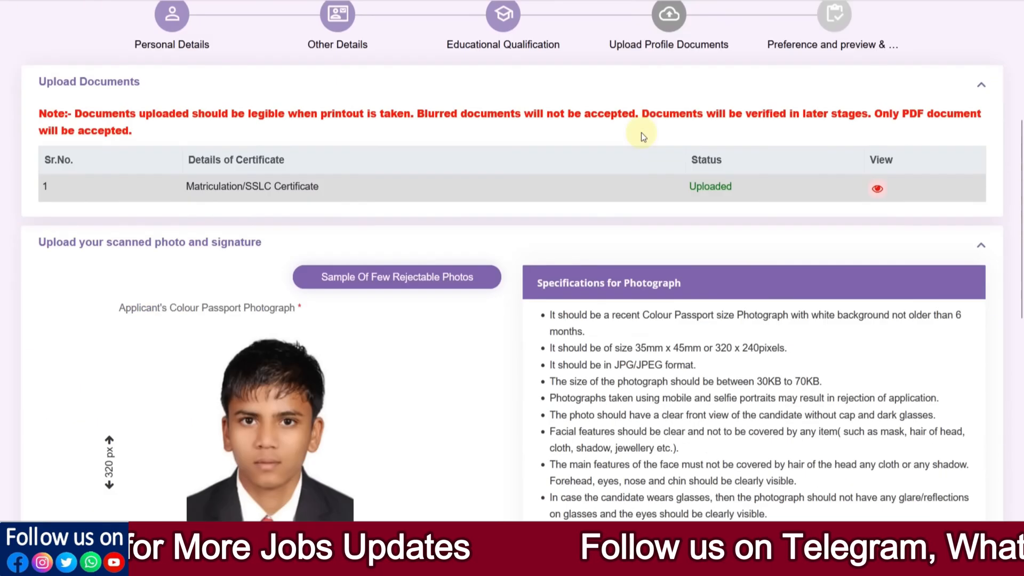
scroll(526, 216, "down", 4)
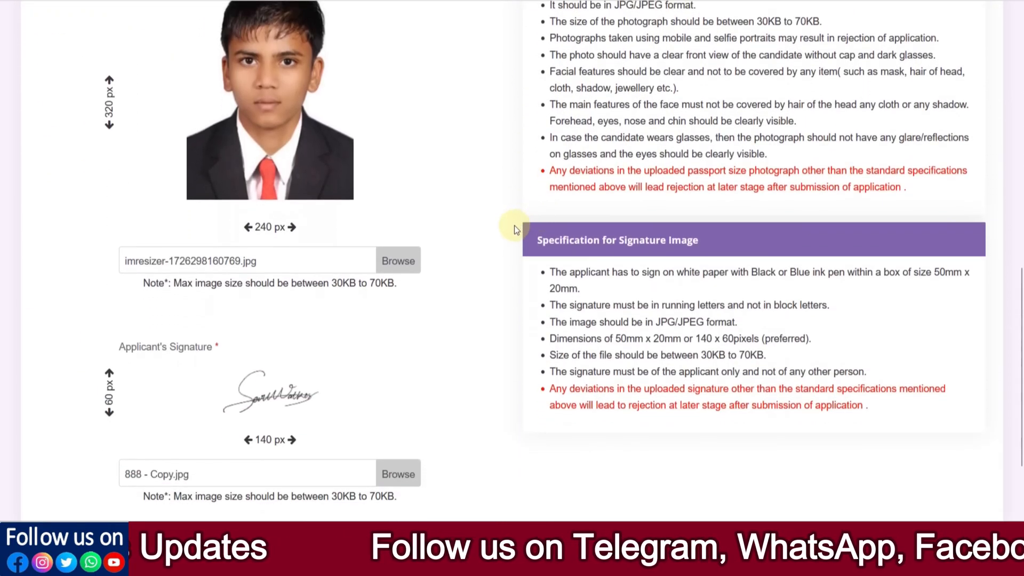
scroll(515, 225, "up", 3)
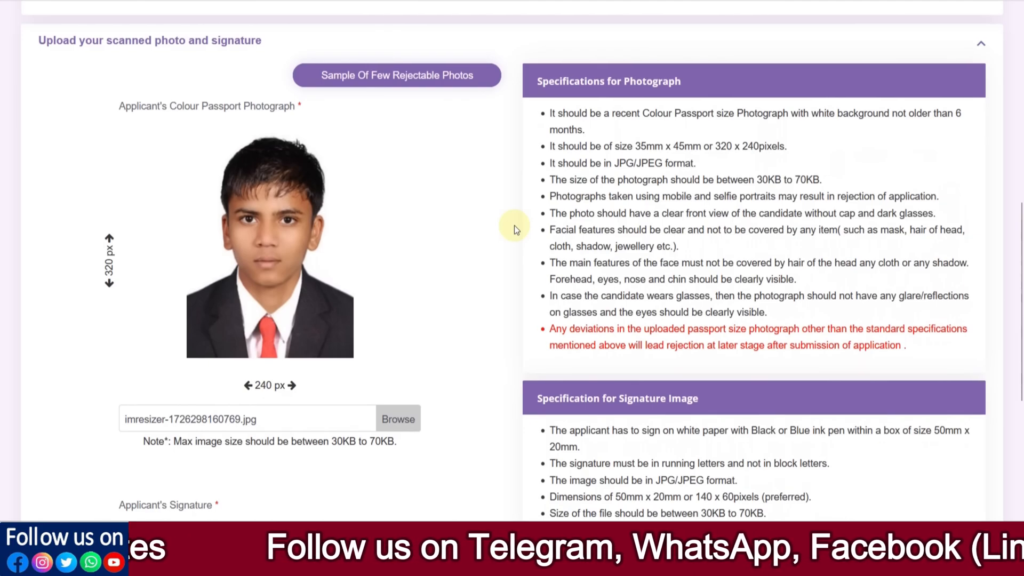
left_click(406, 75)
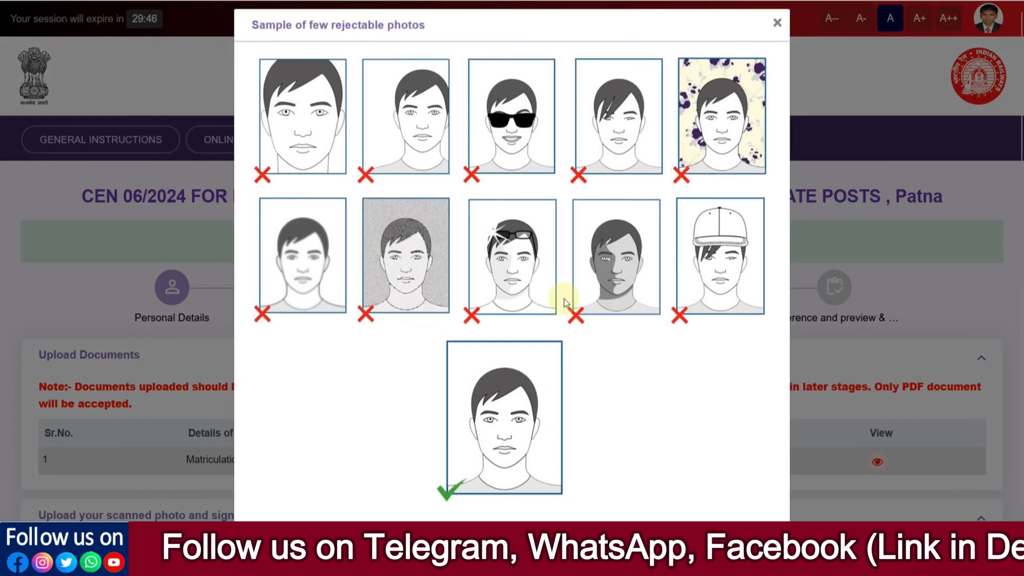
- Close the rejectable photo samples and check the uploaded photograph and signature against their listed dimensions, format and file size specifications
scroll(564, 299, "down", 1)
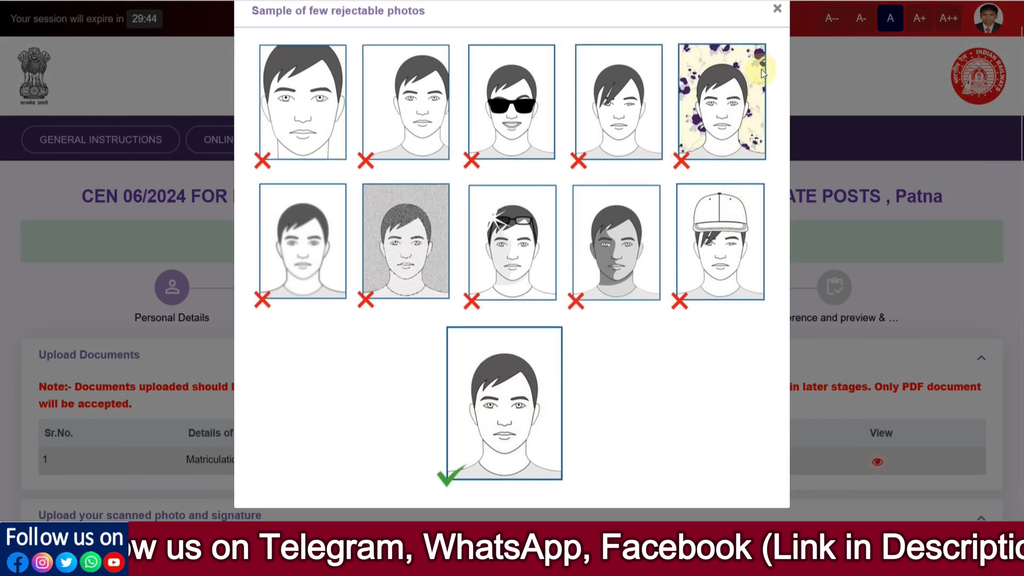
left_click(777, 19)
scroll(753, 220, "down", 6)
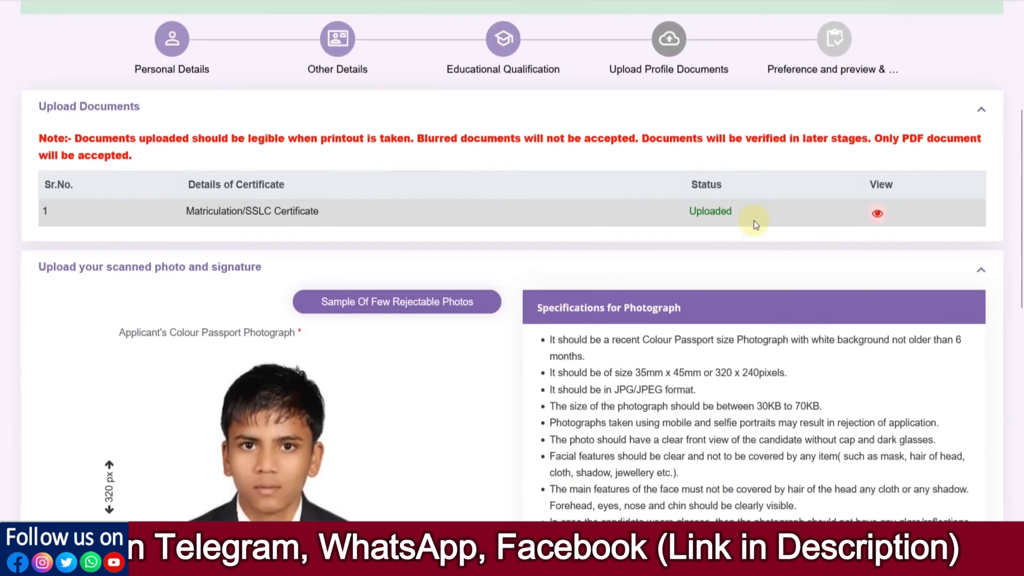
scroll(754, 220, "down", 3)
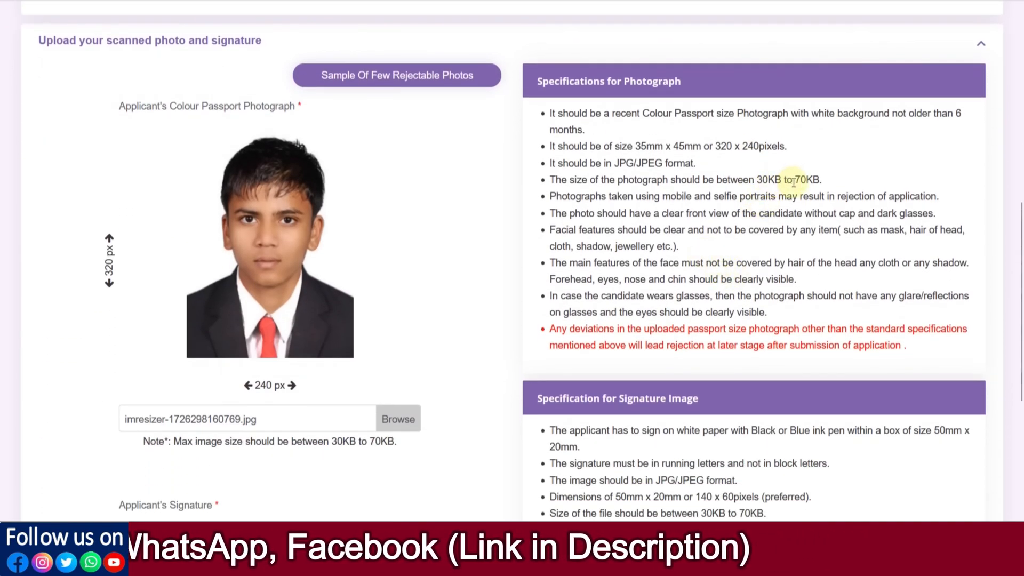
scroll(793, 182, "down", 2)
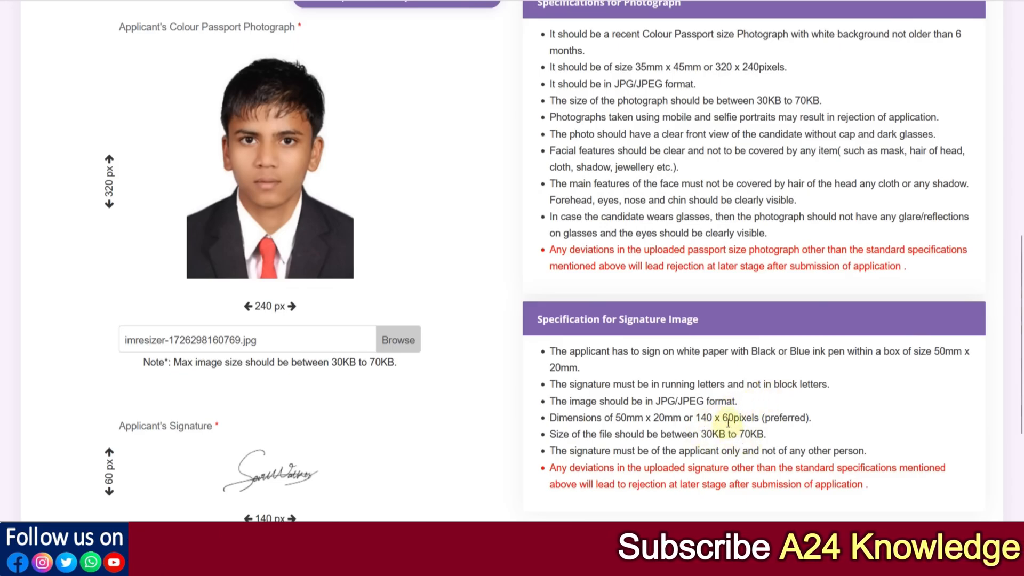
scroll(730, 427, "up", 2)
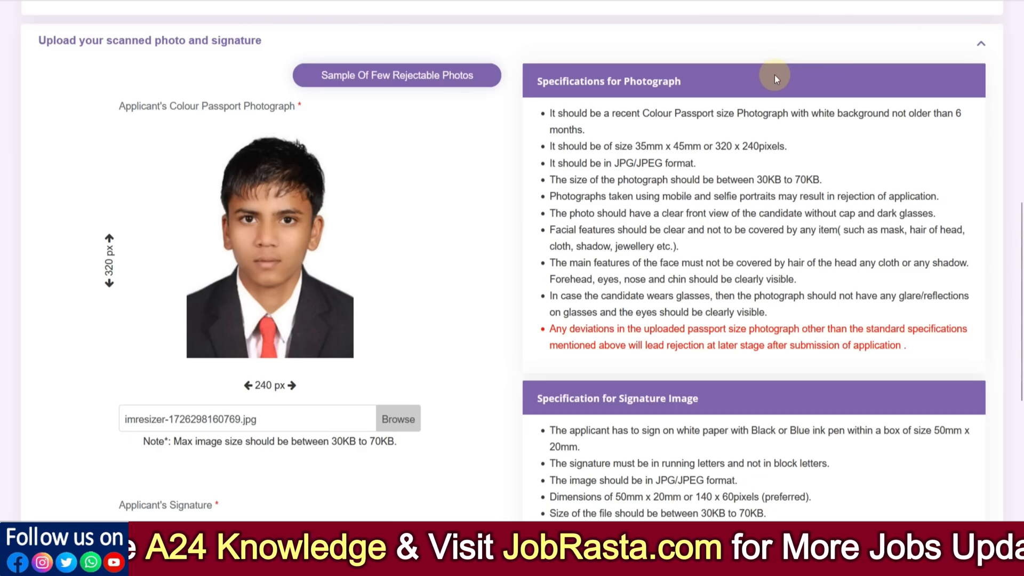
scroll(421, 247, "down", 2)
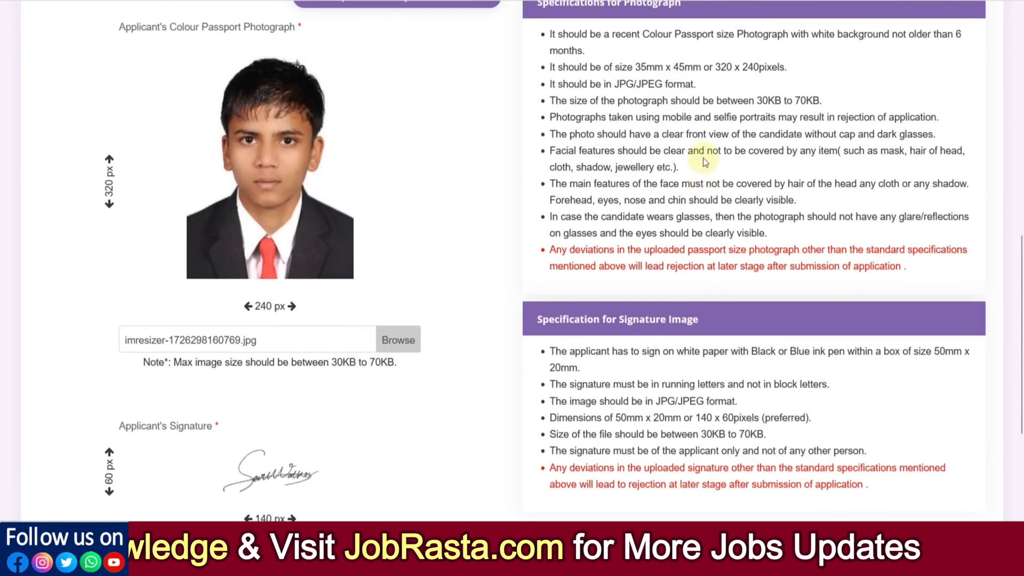
left_click_drag(656, 67, 678, 66)
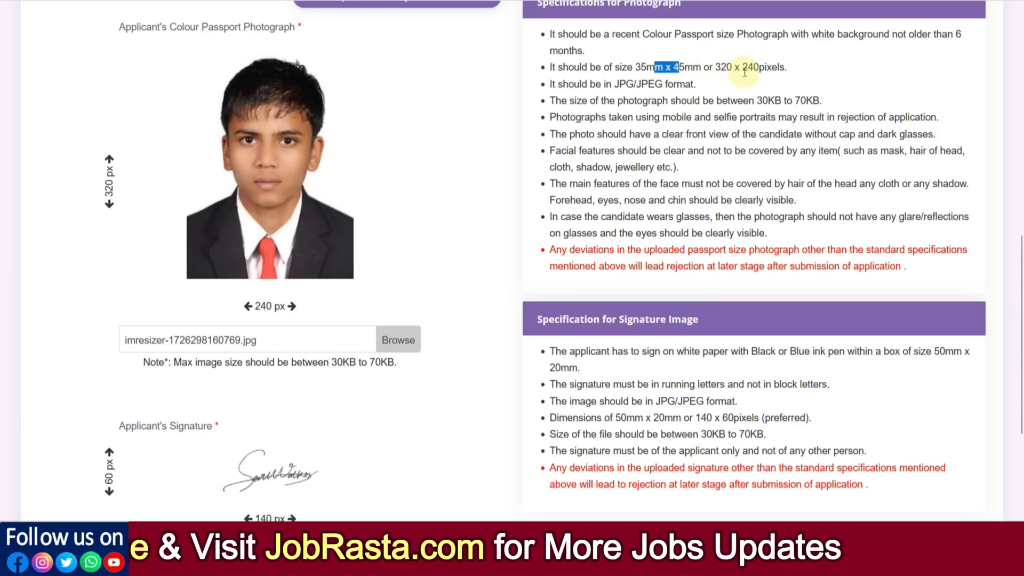
left_click_drag(743, 69, 767, 71)
left_click(778, 92)
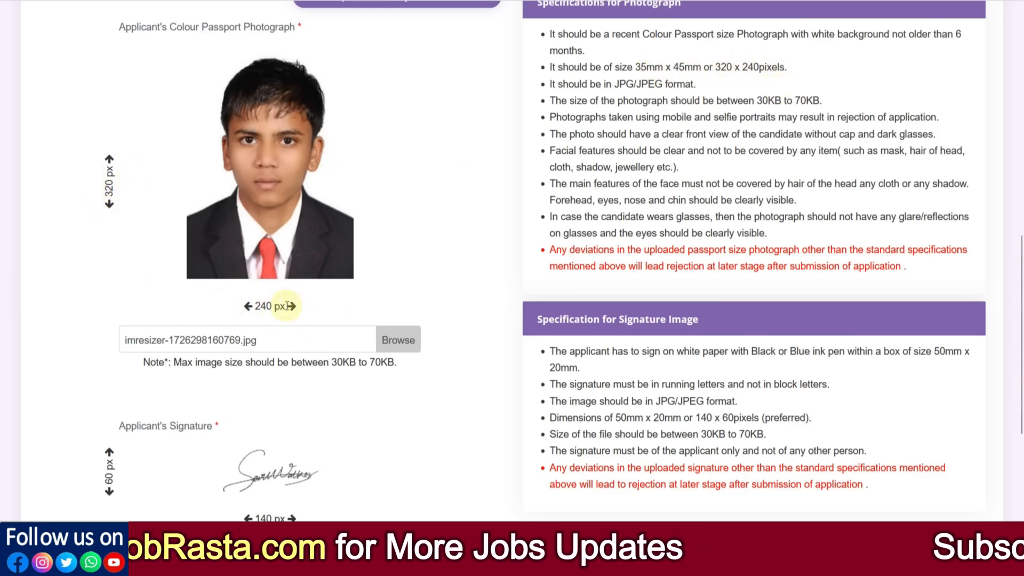
scroll(324, 309, "down", 3)
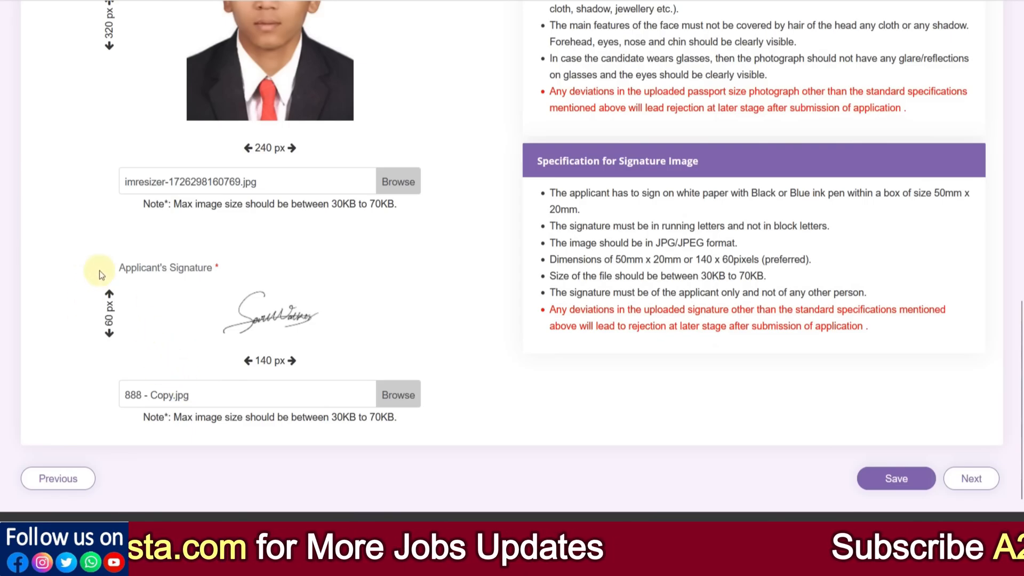
scroll(347, 366, "up", 5)
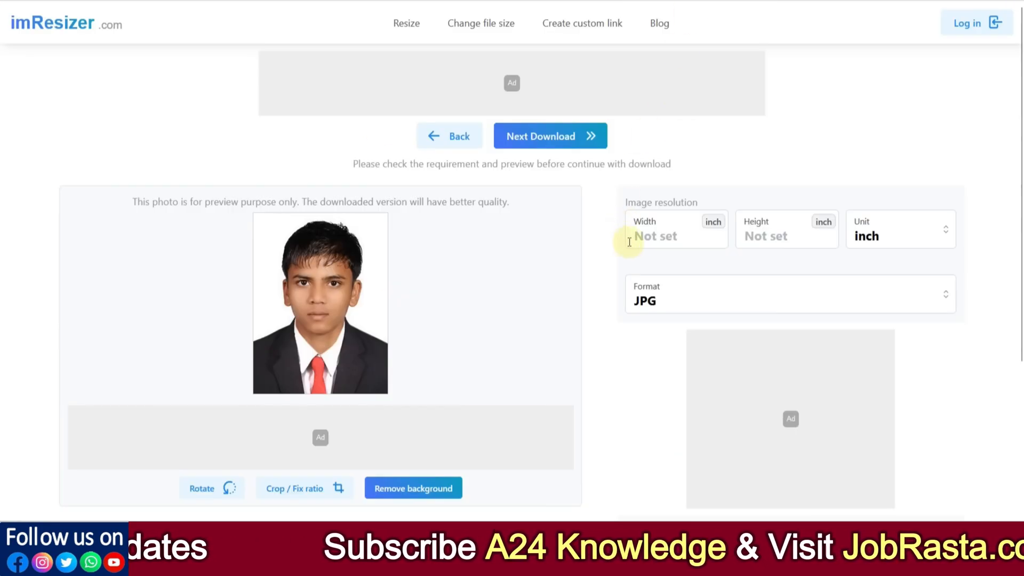
- Switch to imResizer and set the photo's resolution to 240 px wide and 320 px high
left_click(757, 238)
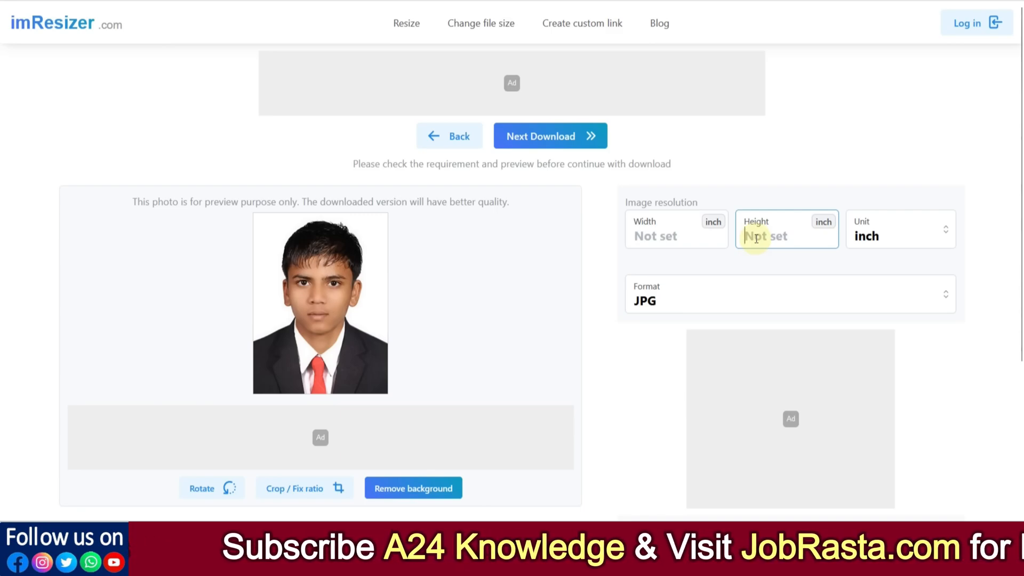
type("320")
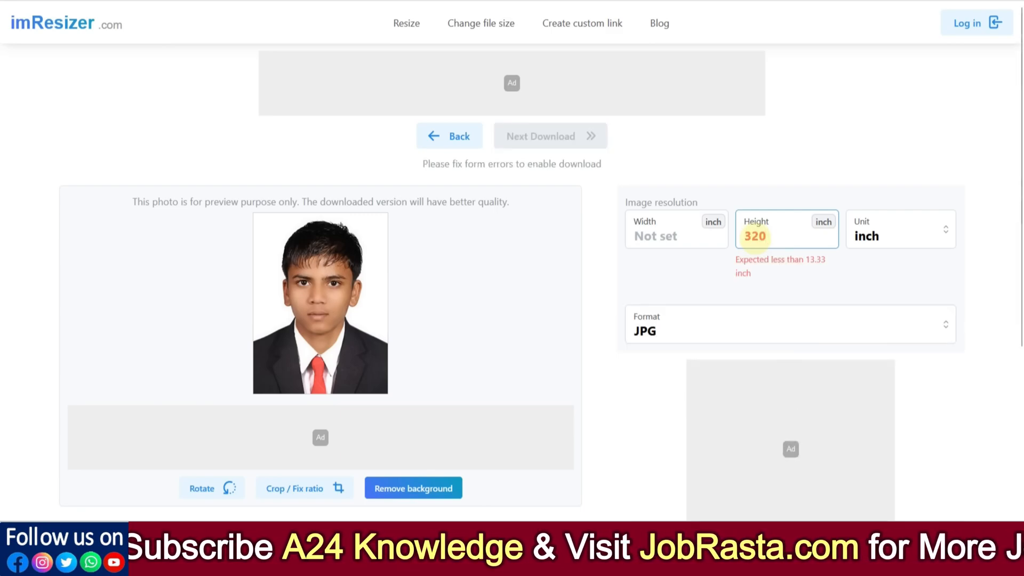
left_click(678, 244)
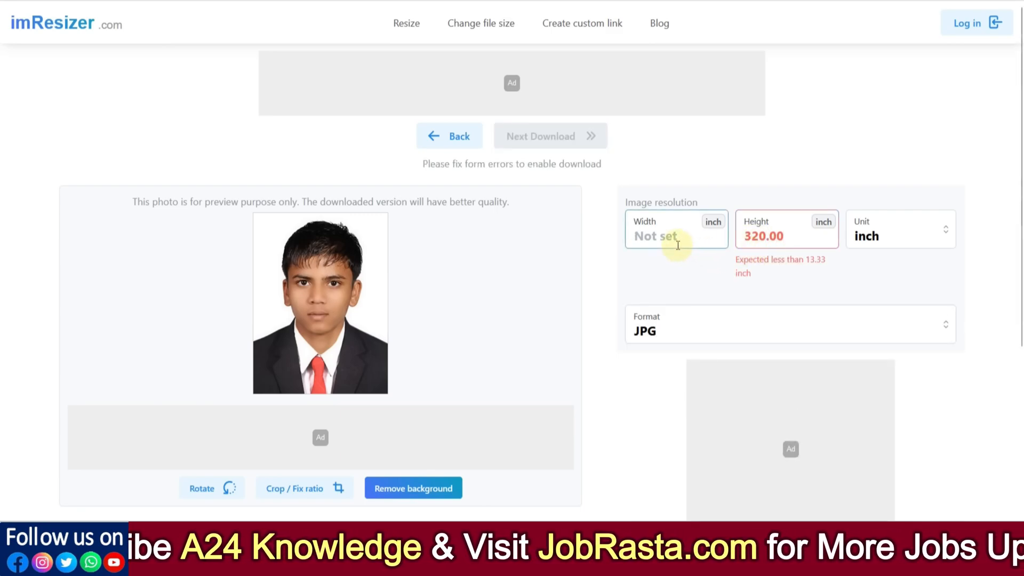
type("240")
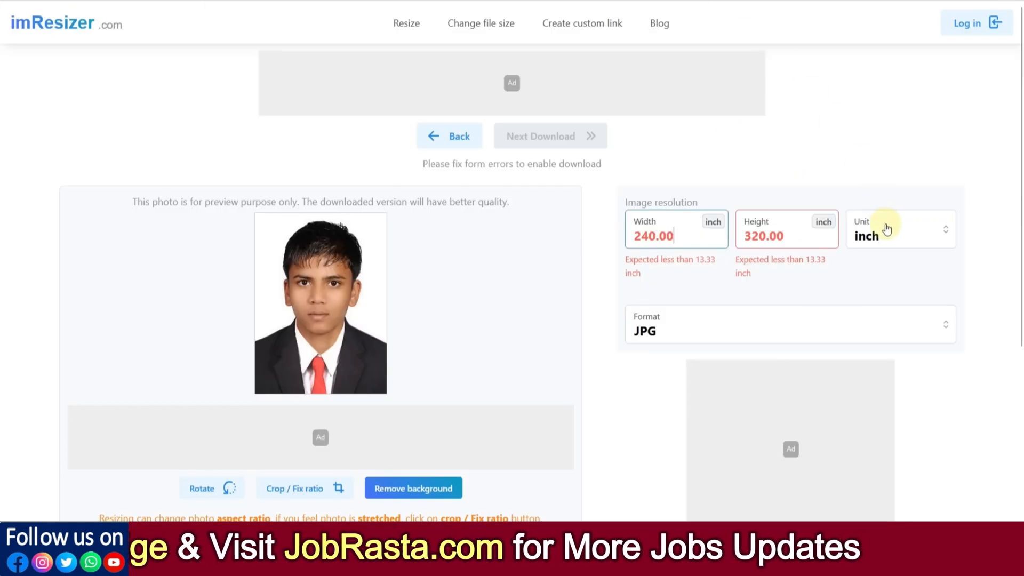
left_click(887, 239)
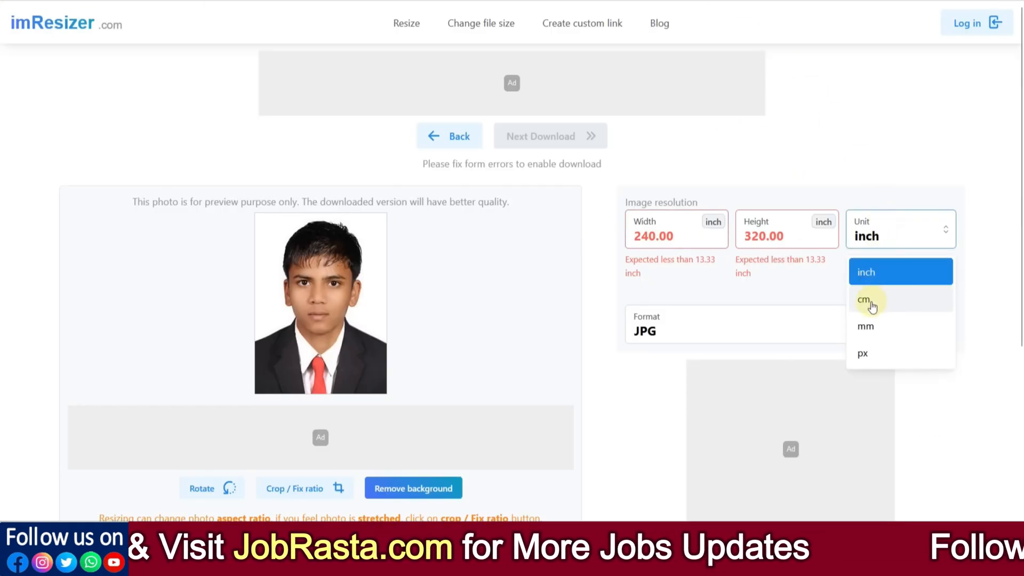
left_click(865, 352)
left_click(881, 251)
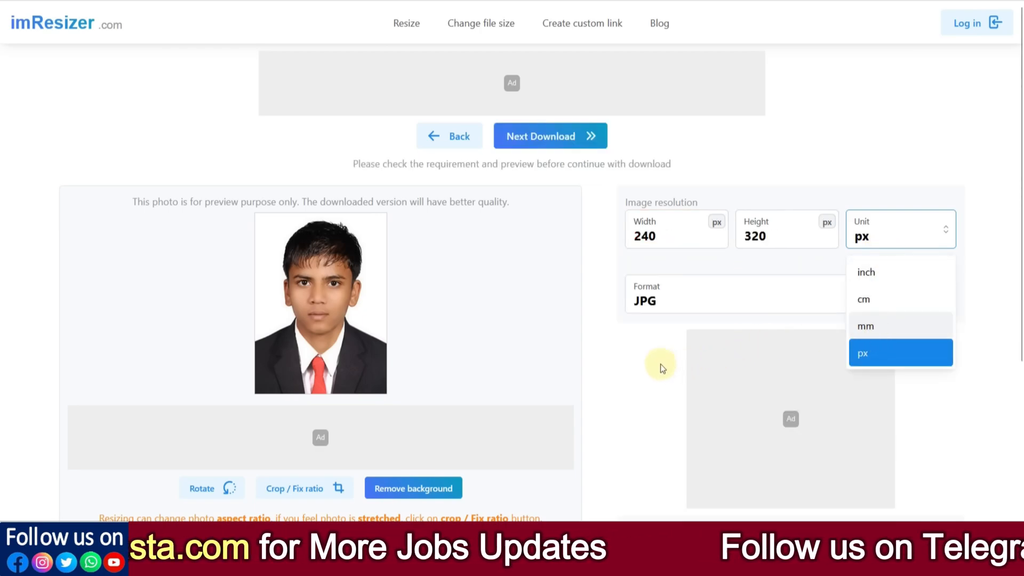
left_click(649, 304)
- Set the photo's output format to JPEG and its maximum file size to 60 KB, and continue to the download
left_click(659, 302)
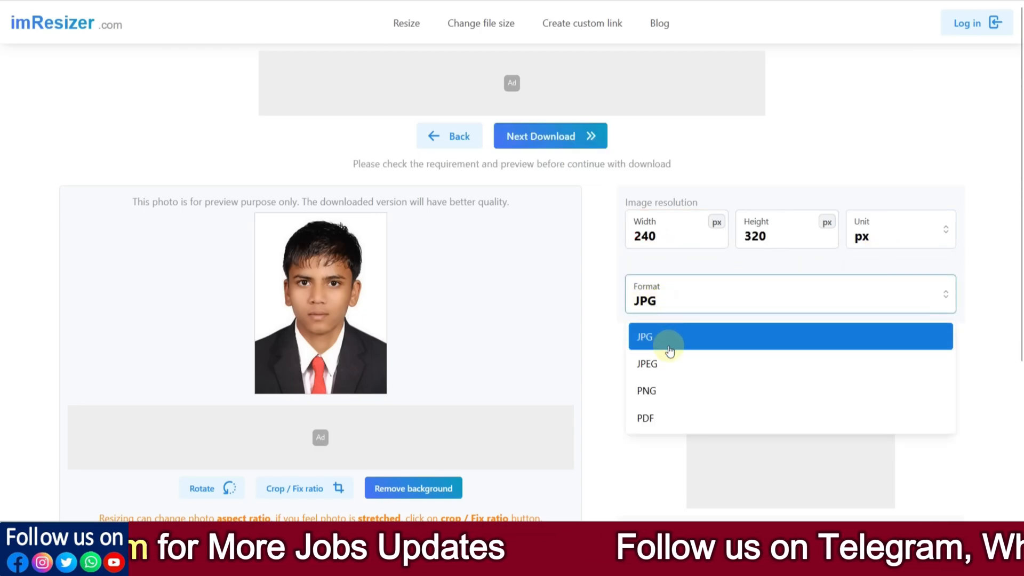
left_click(665, 368)
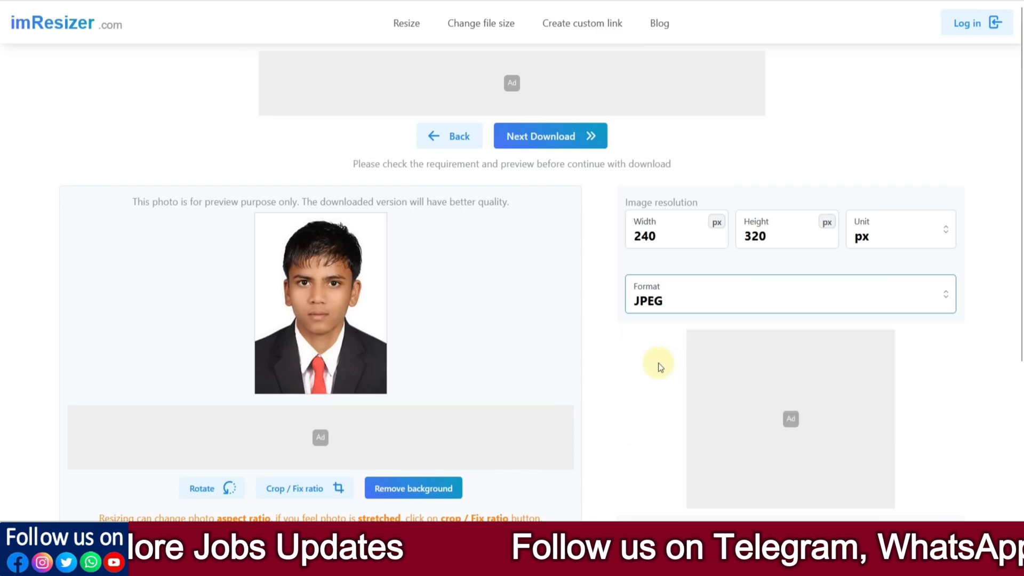
scroll(651, 358, "down", 4)
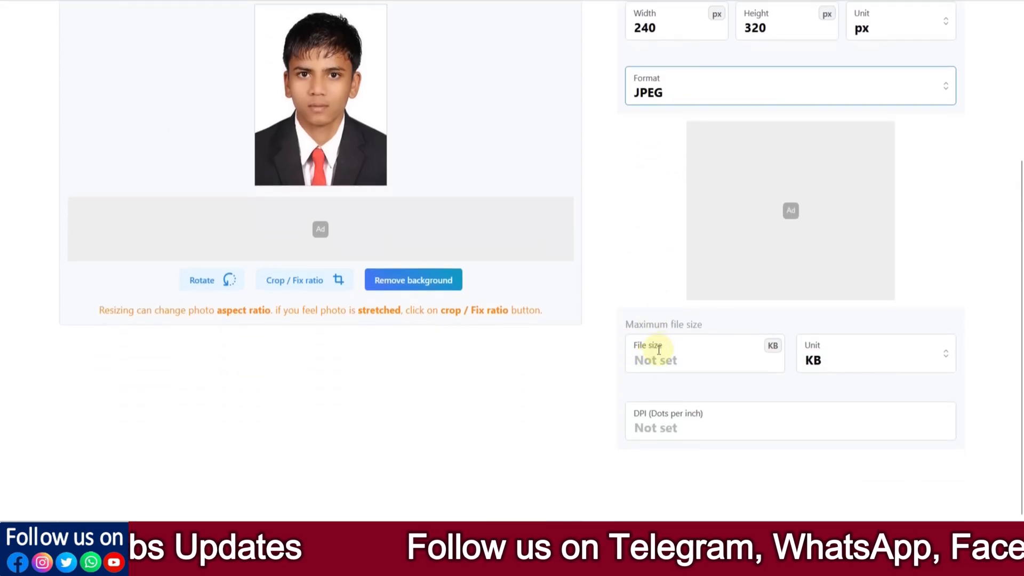
left_click(654, 358)
type("60")
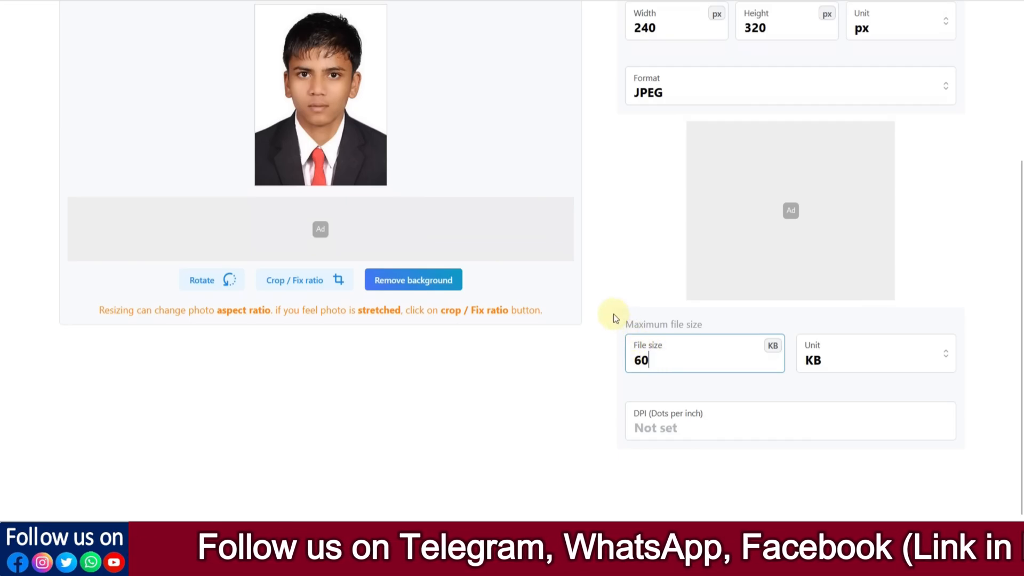
scroll(620, 270, "up", 4)
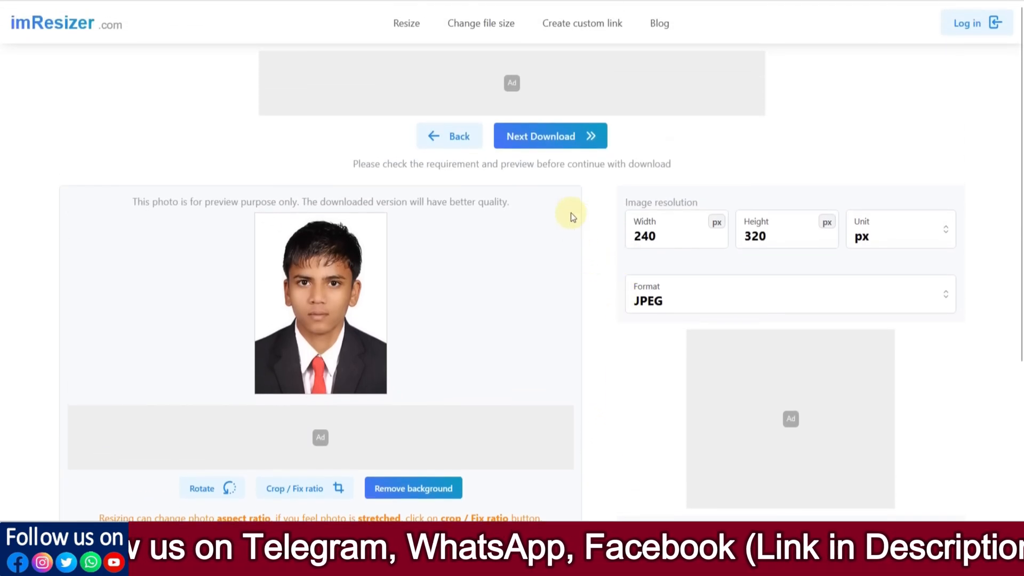
left_click(538, 143)
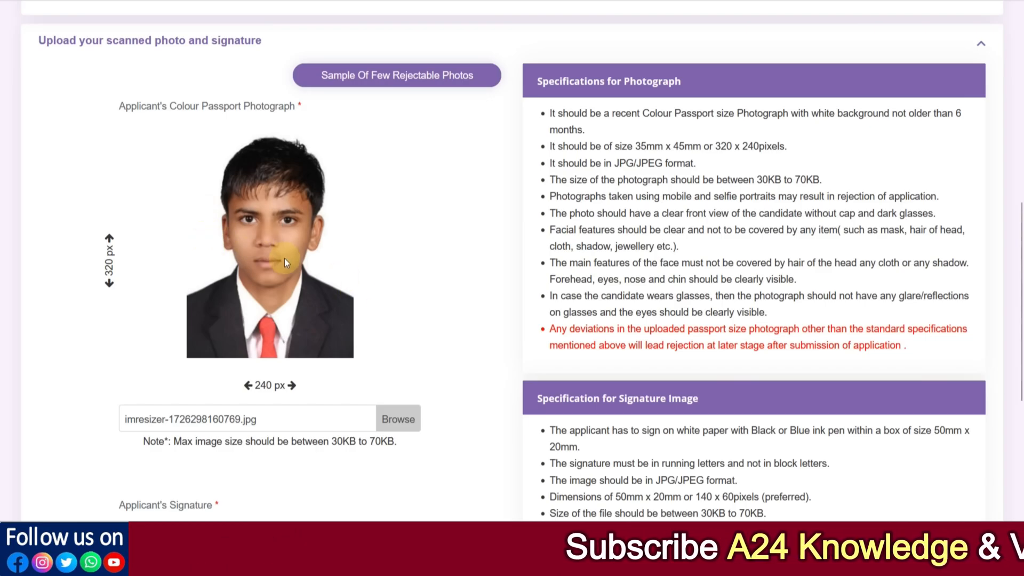
- Return to the railway application, save the uploaded photograph and signature, and continue to the preference and preview stage
scroll(284, 258, "down", 5)
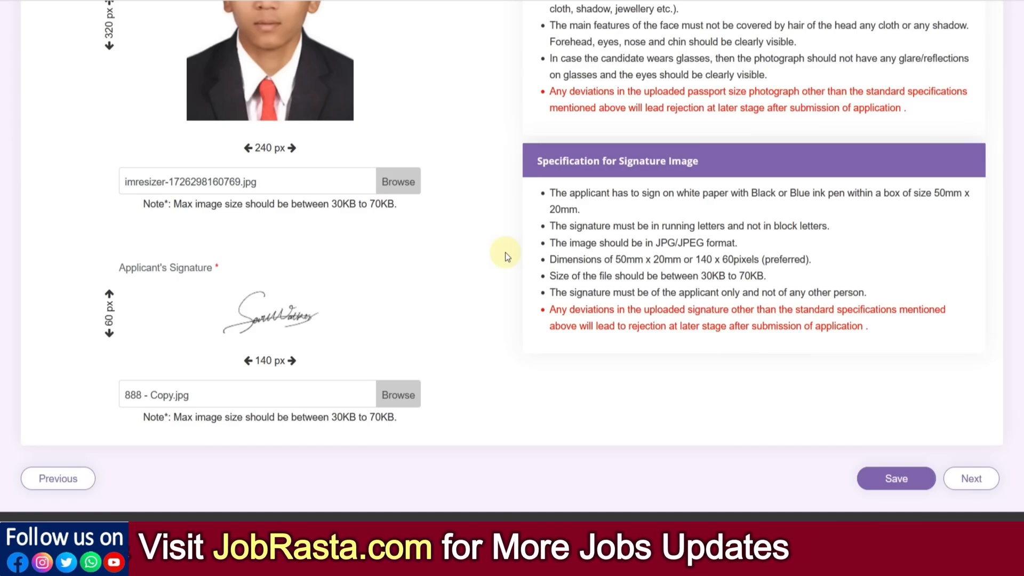
scroll(933, 262, "up", 1)
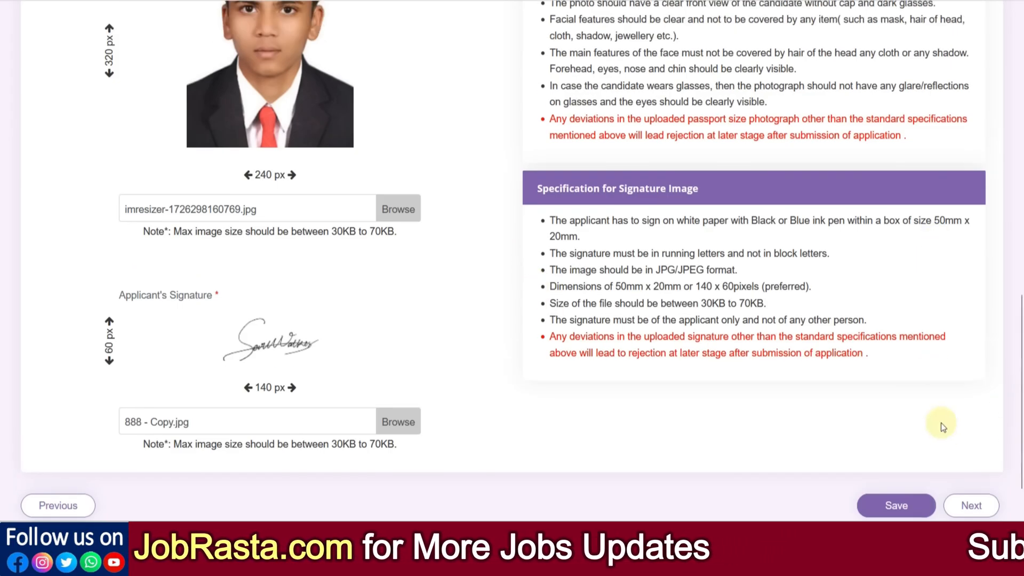
left_click(914, 507)
left_click(969, 506)
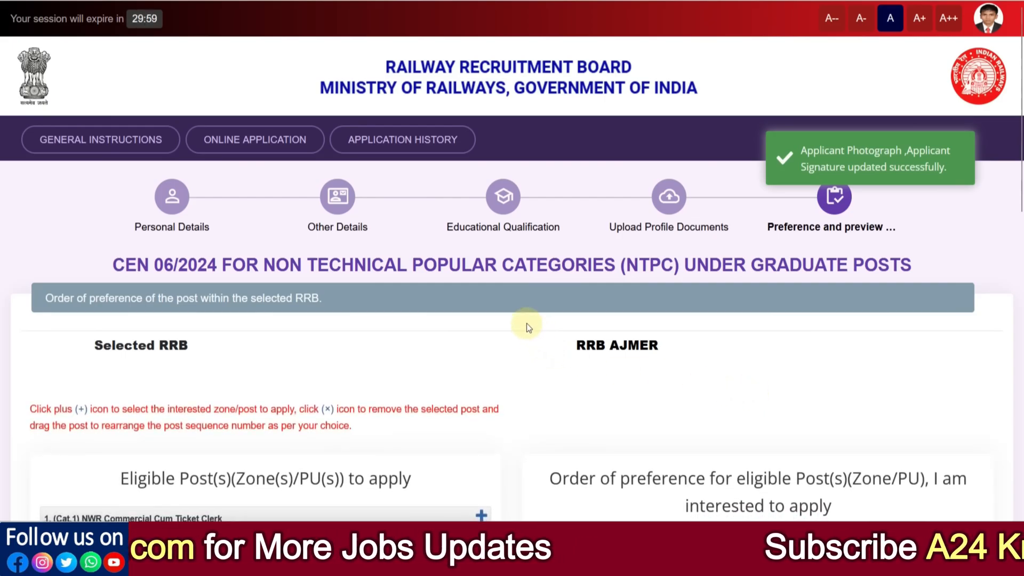
- Review the eligible posts for RRB Ajmer and go back to check the entries in the Educational Qualification stage
scroll(527, 326, "down", 7)
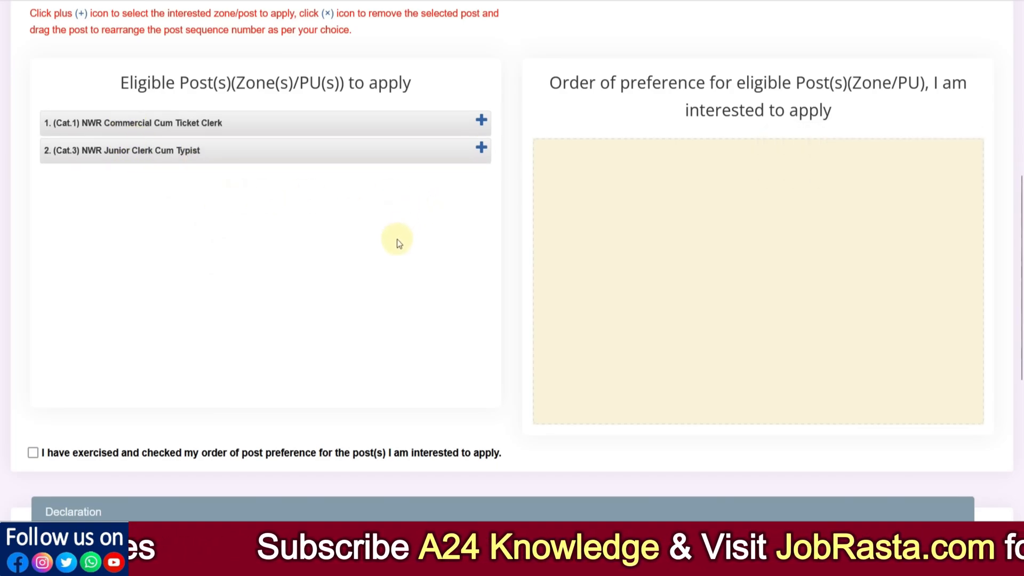
scroll(397, 239, "up", 3)
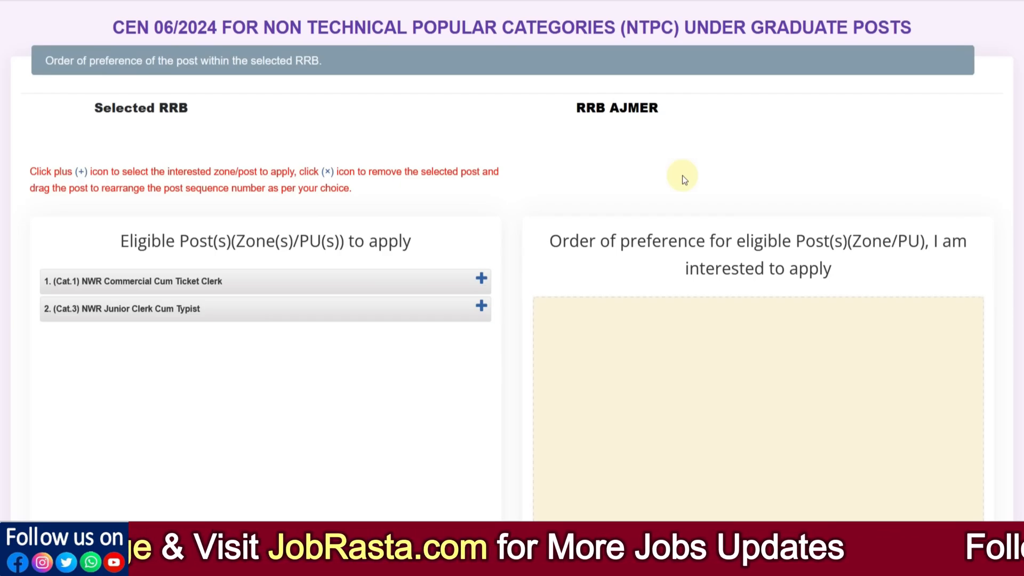
scroll(686, 213, "up", 3)
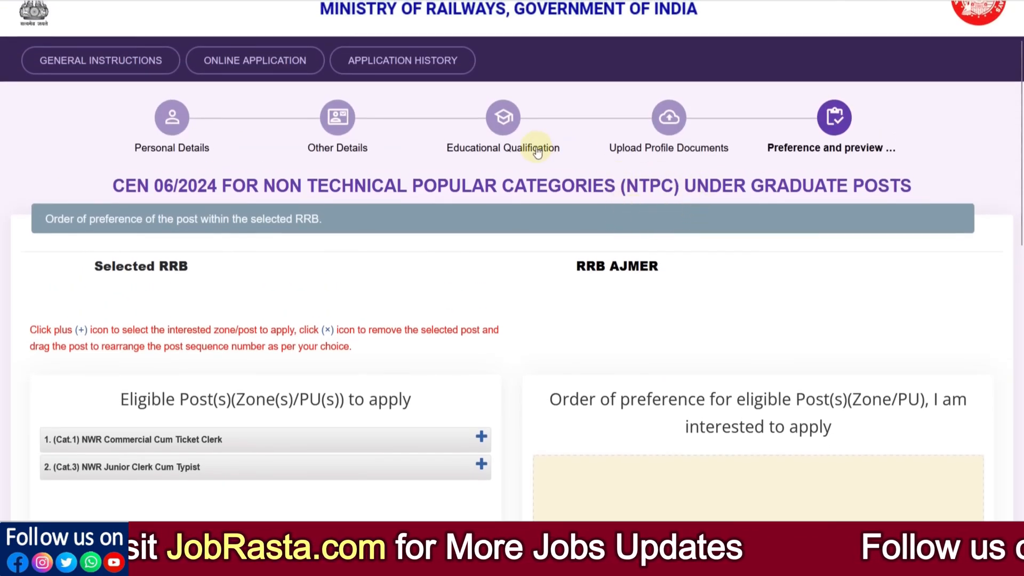
left_click(495, 154)
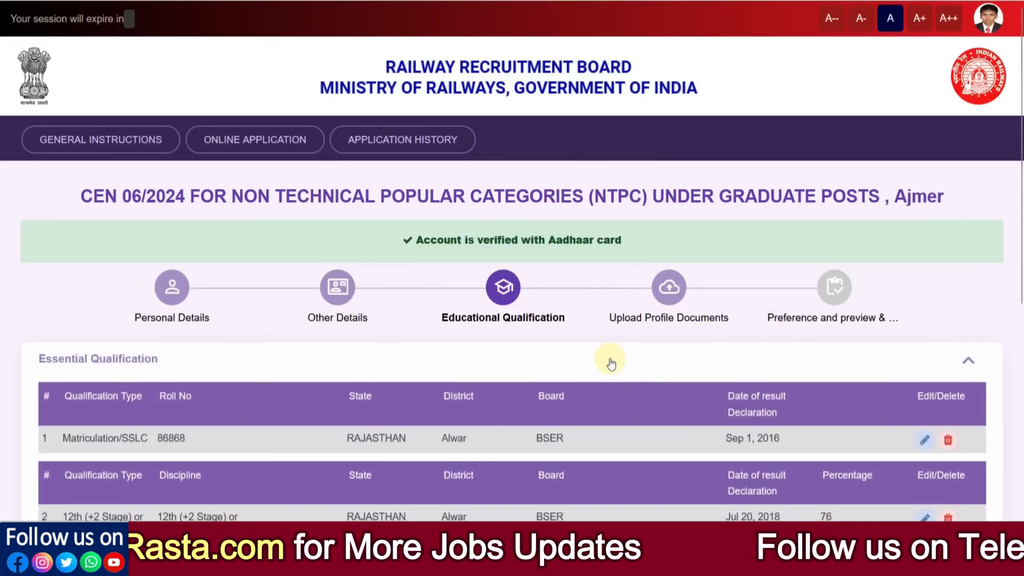
scroll(711, 365, "down", 4)
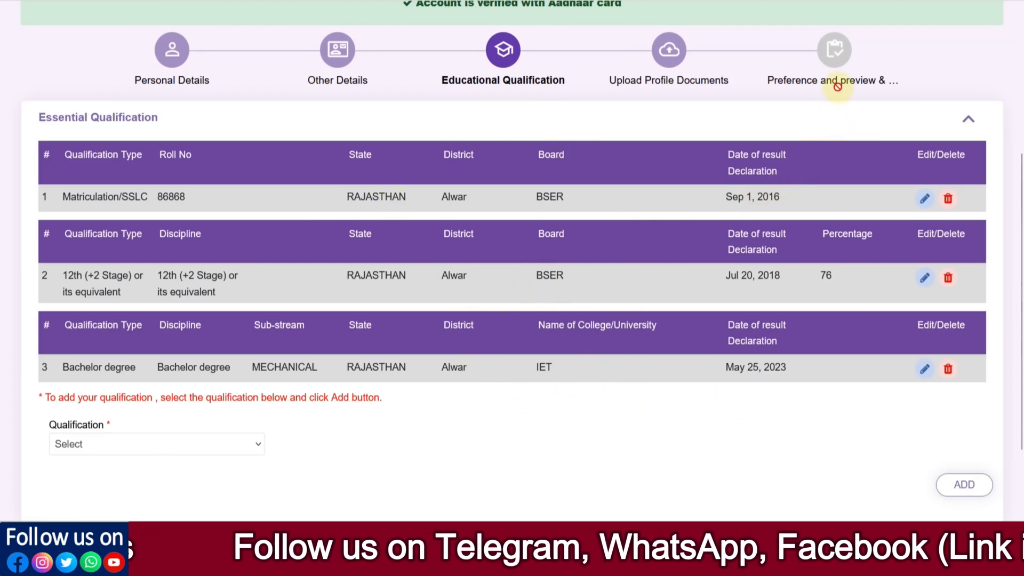
- Go through the Upload Profile Documents stage back to the preference stage and look over the eligible posts for RRB Ajmer
left_click(675, 87)
scroll(864, 313, "down", 10)
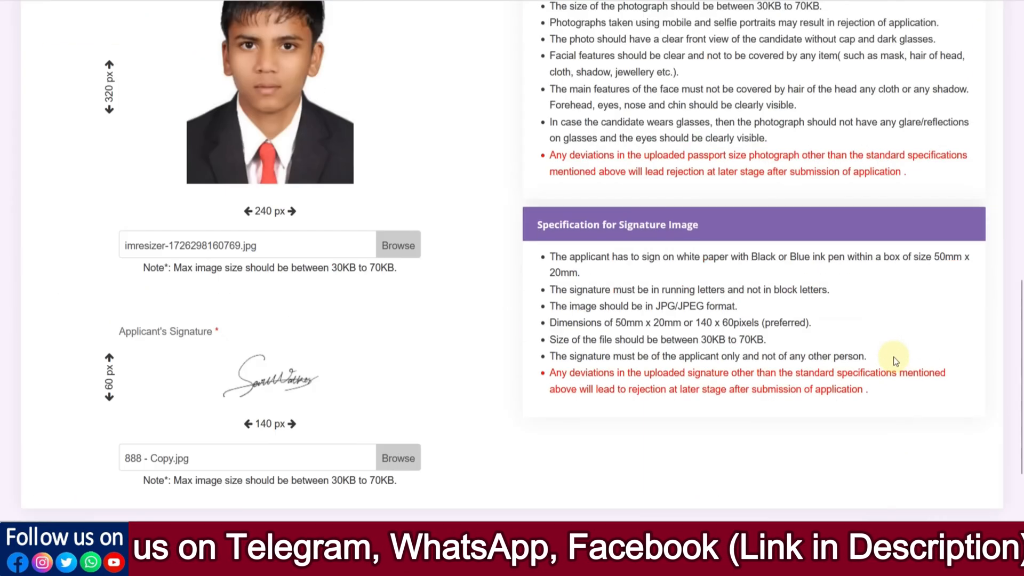
scroll(902, 389, "down", 2)
left_click(971, 438)
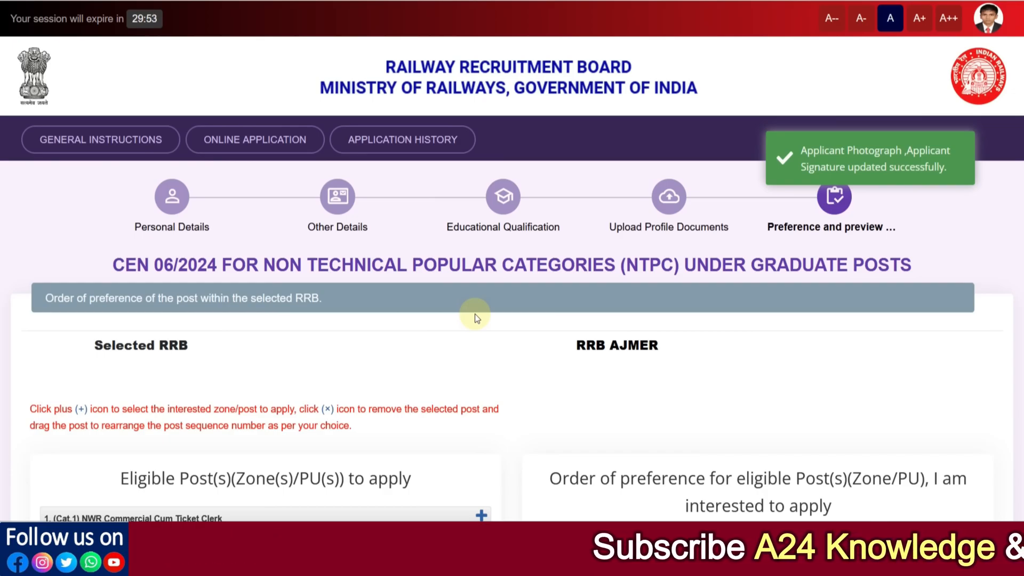
scroll(467, 250, "down", 3)
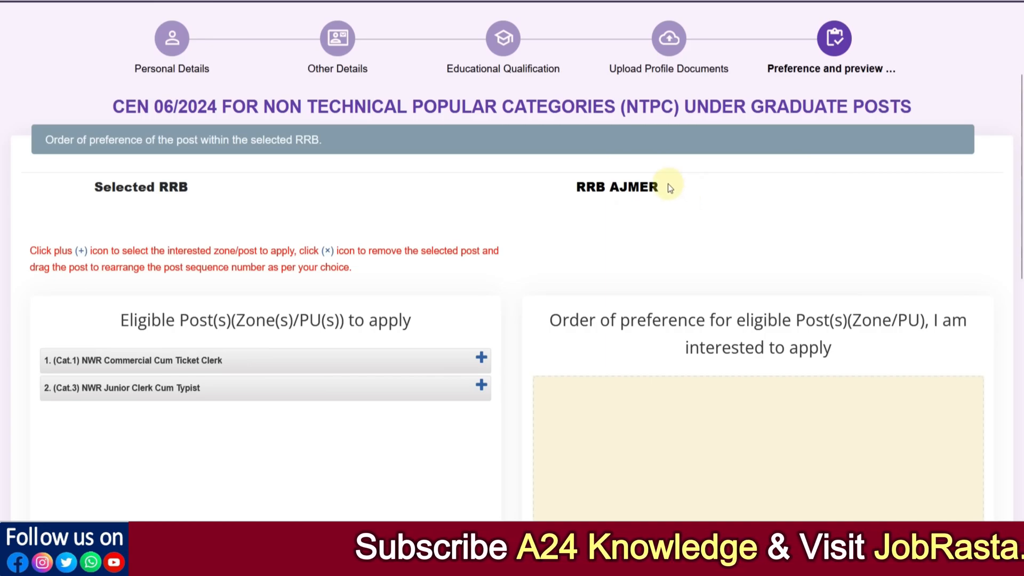
scroll(518, 254, "down", 2)
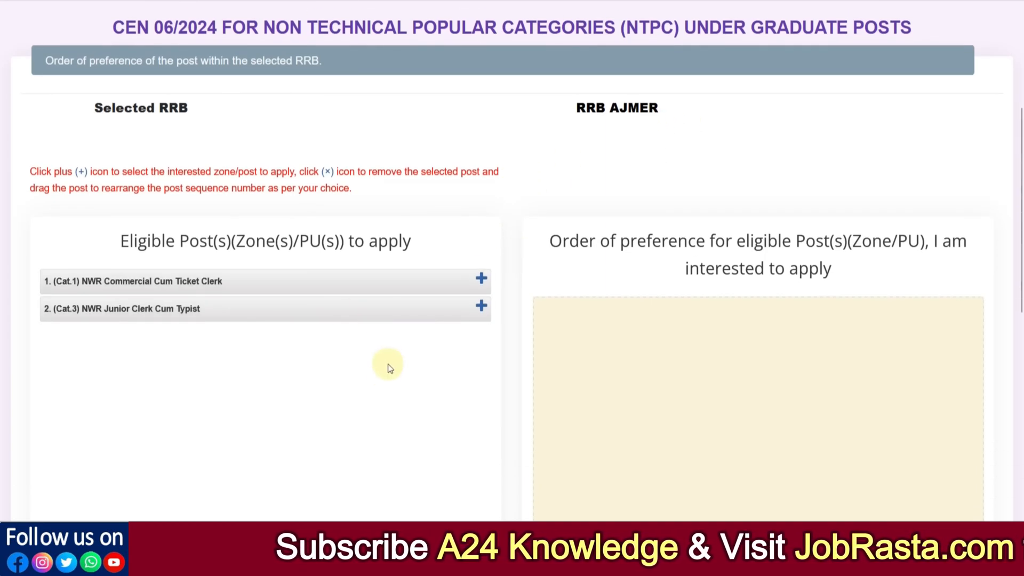
scroll(399, 380, "up", 2)
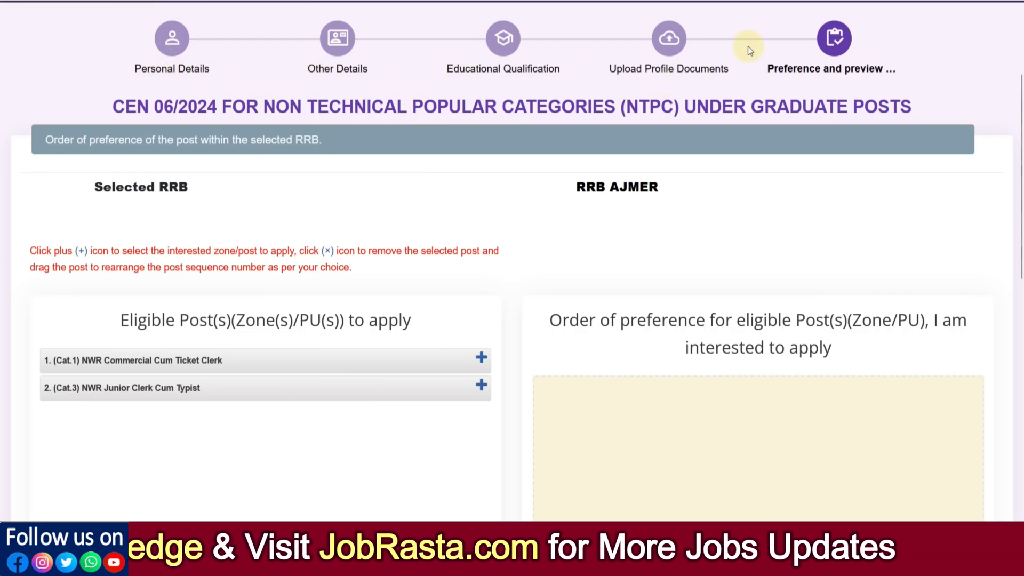
- Add NWR Commercial Cum Ticket Clerk first and NWR Junior Clerk Cum Typist second to the post preferences, and confirm the checked preference order
scroll(466, 336, "down", 2)
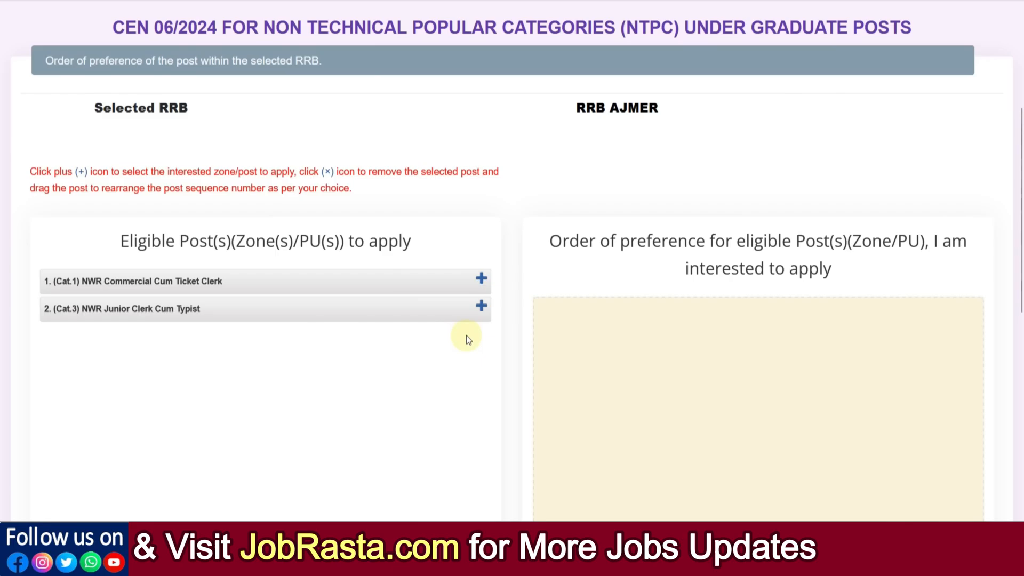
left_click(480, 288)
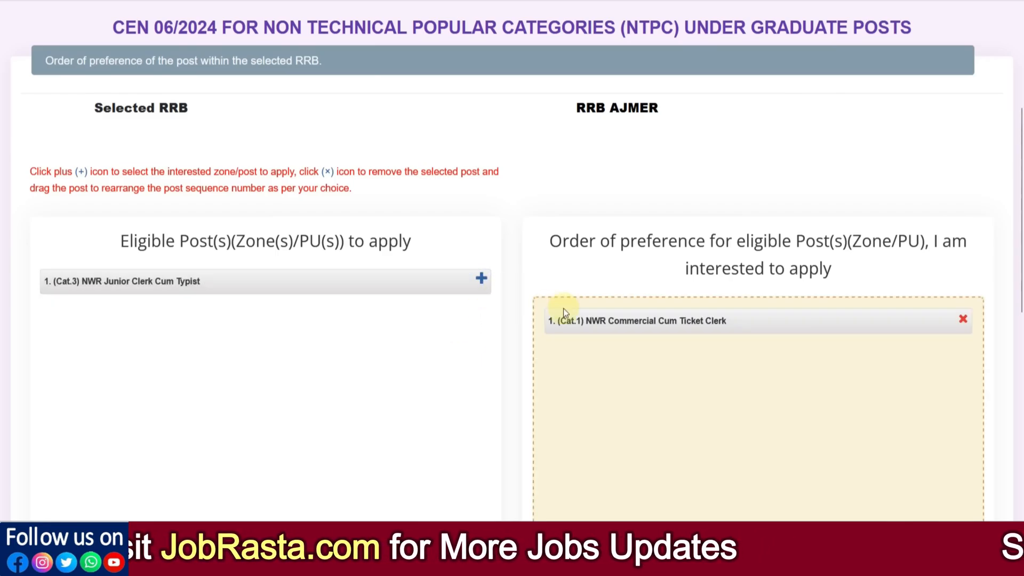
left_click(481, 278)
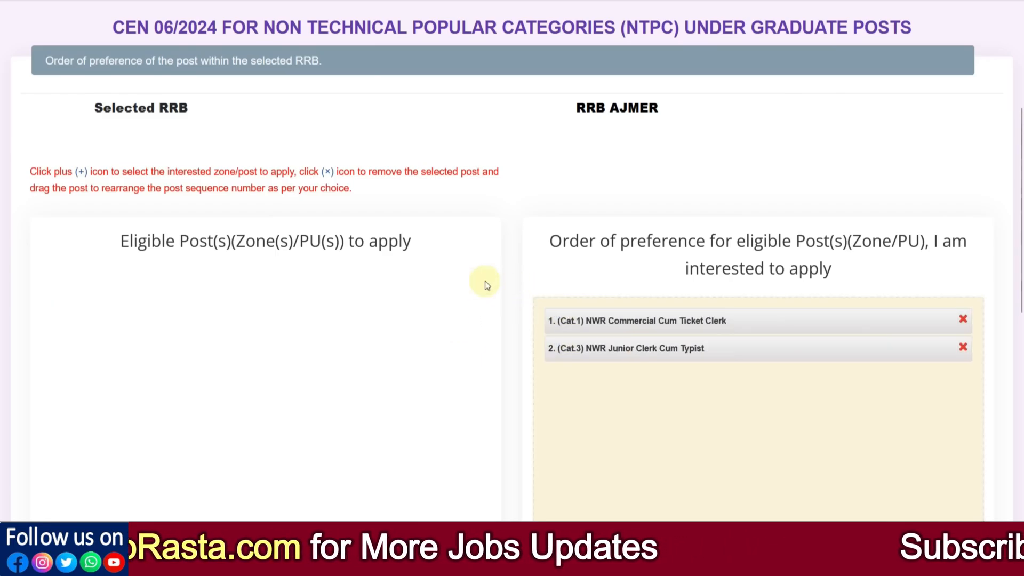
scroll(475, 333, "down", 7)
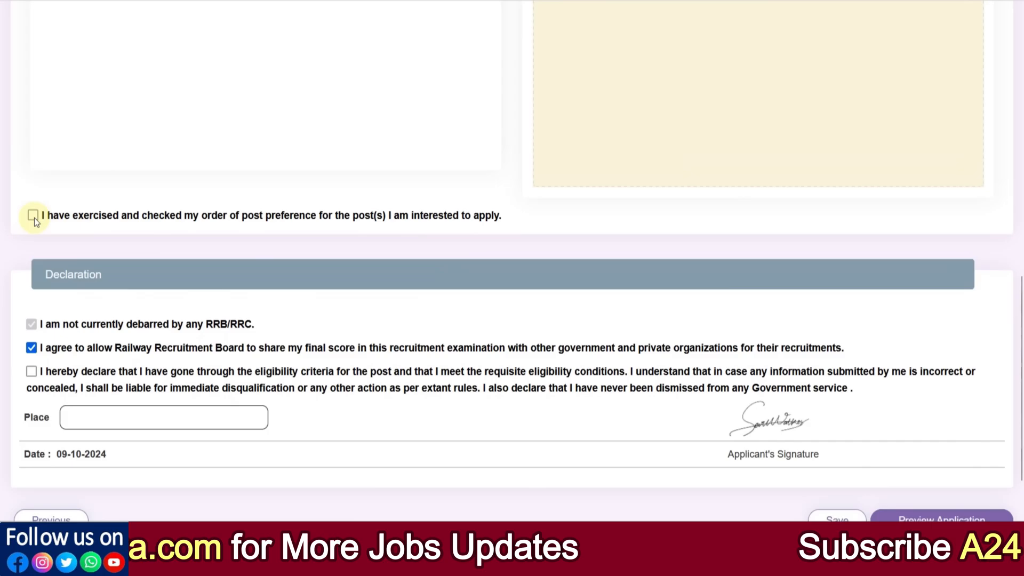
left_click(34, 216)
- Complete the eligibility declaration and its place entry, and confirm in the application preview that the details were re-checked and found correct
scroll(37, 251, "down", 2)
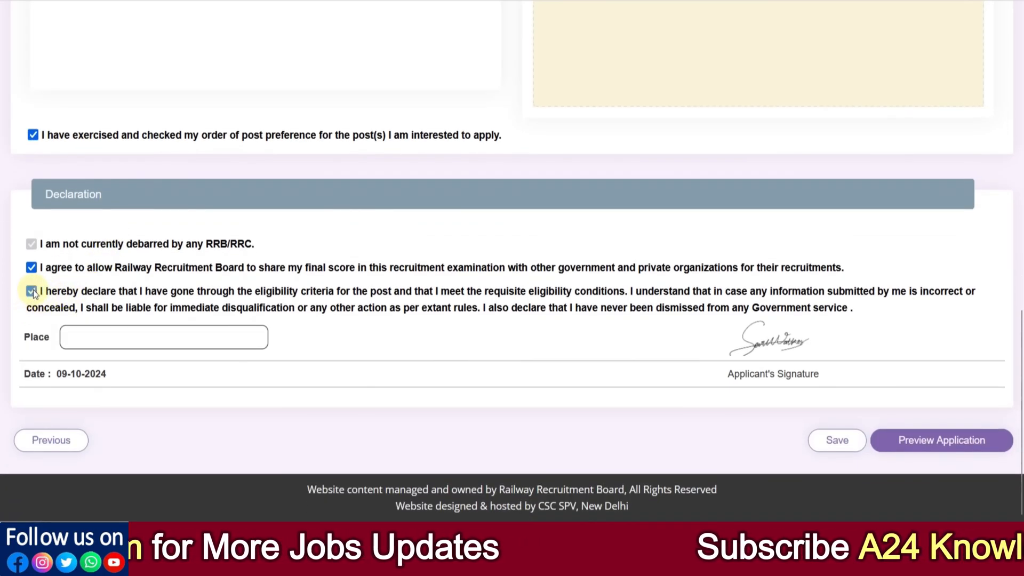
left_click(101, 344)
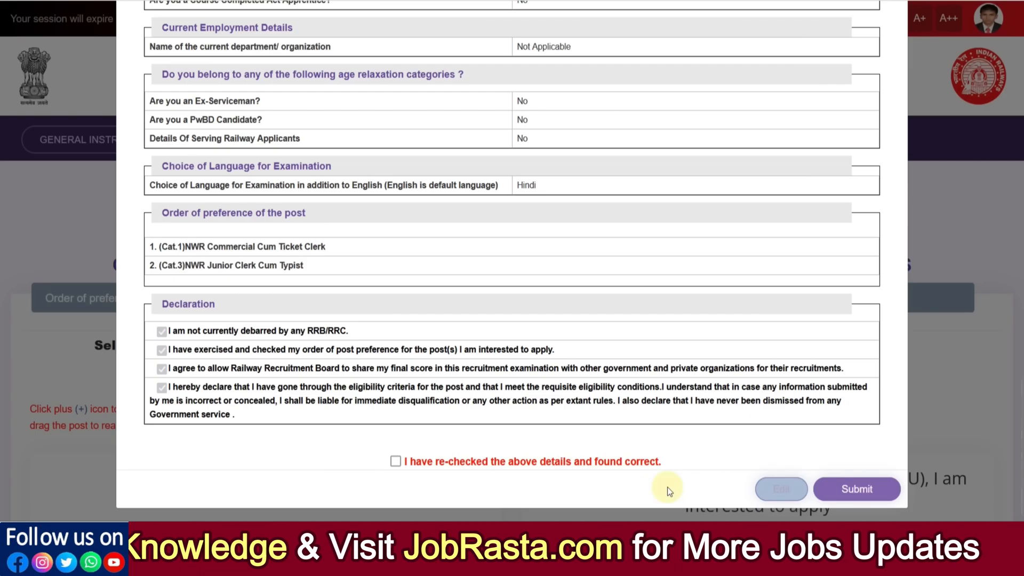
left_click(396, 462)
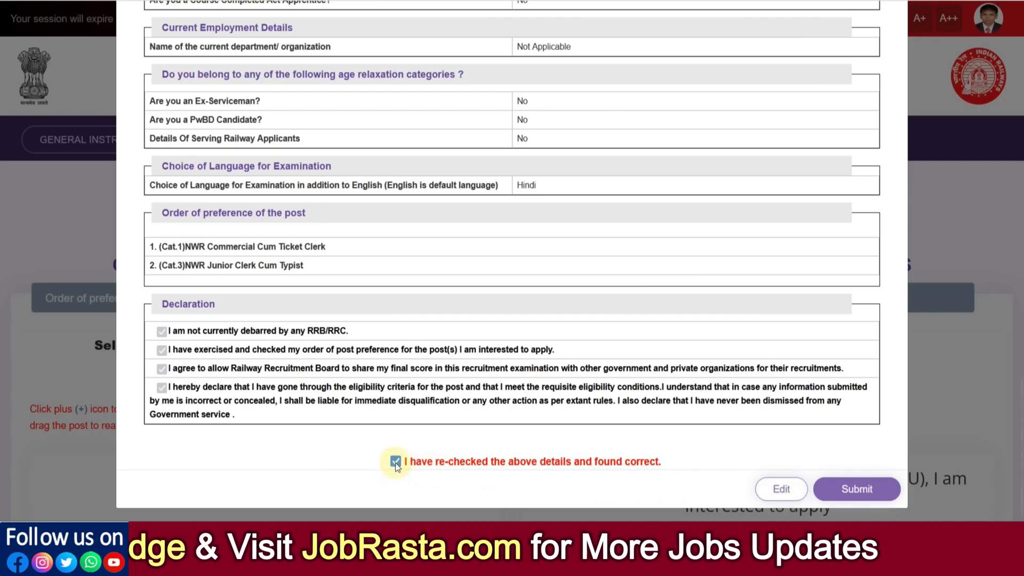